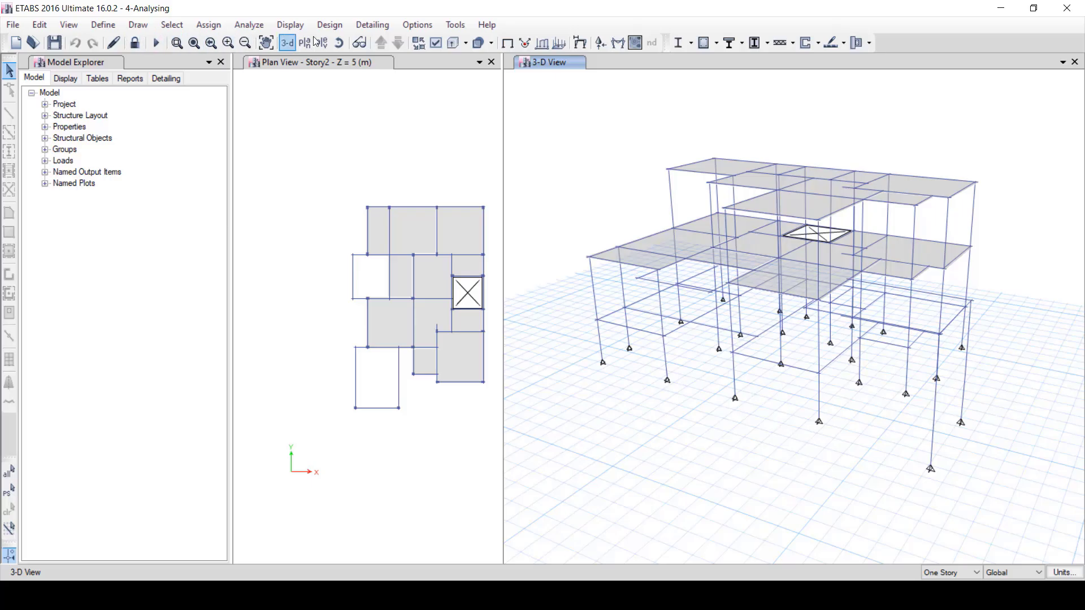
- Orbit the finished multi-storey frame model to view it from another 3-D angle
{"action": "left_click", "coordinate": [339, 43]}
{"action": "mouse_move", "coordinate": [960, 395]}
{"action": "left_mouse_down"}
{"action": "mouse_move", "coordinate": [1010, 424]}
{"action": "mouse_move", "coordinate": [746, 281]}
{"action": "left_mouse_up"}
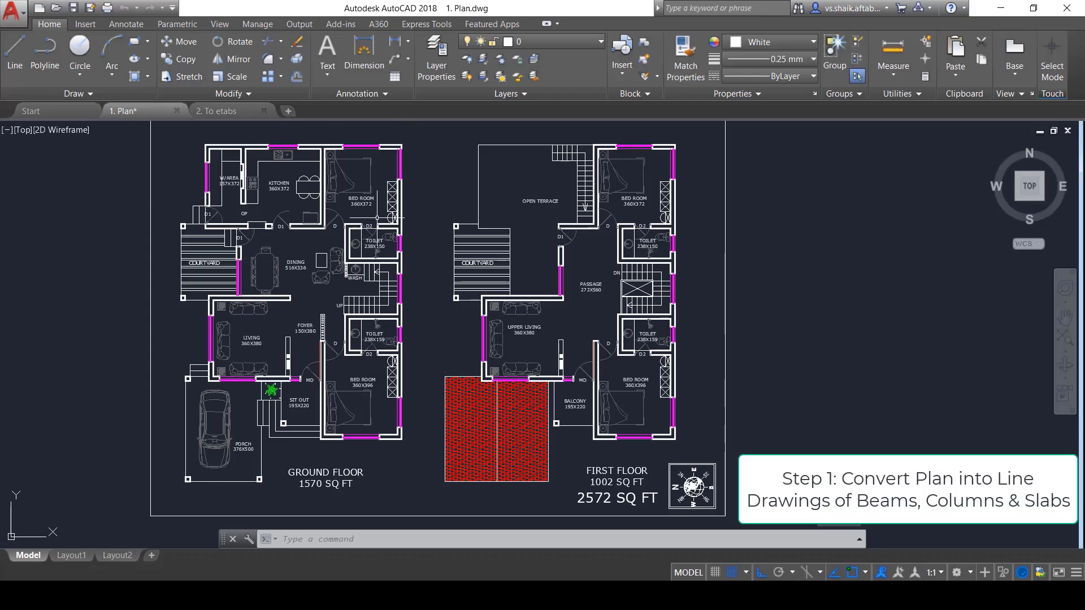
- Bring up the To etabs drawing and pan across both floor plans and their beam-column grids
{"action": "left_click", "coordinate": [220, 111]}
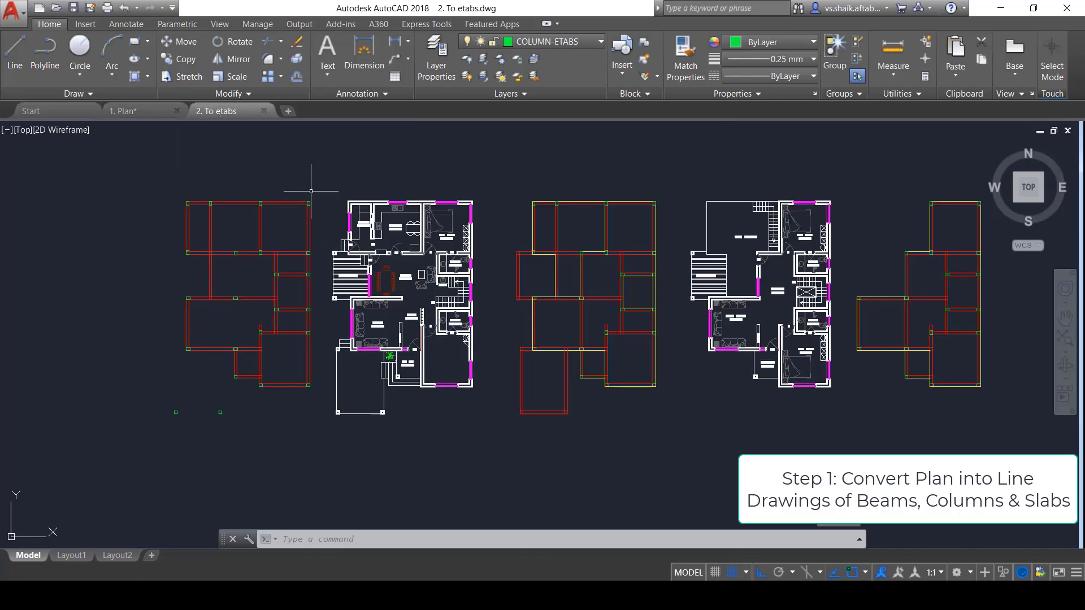
{"action": "scroll", "coordinate": [309, 271], "scroll_direction": "up", "scroll_amount": 2}
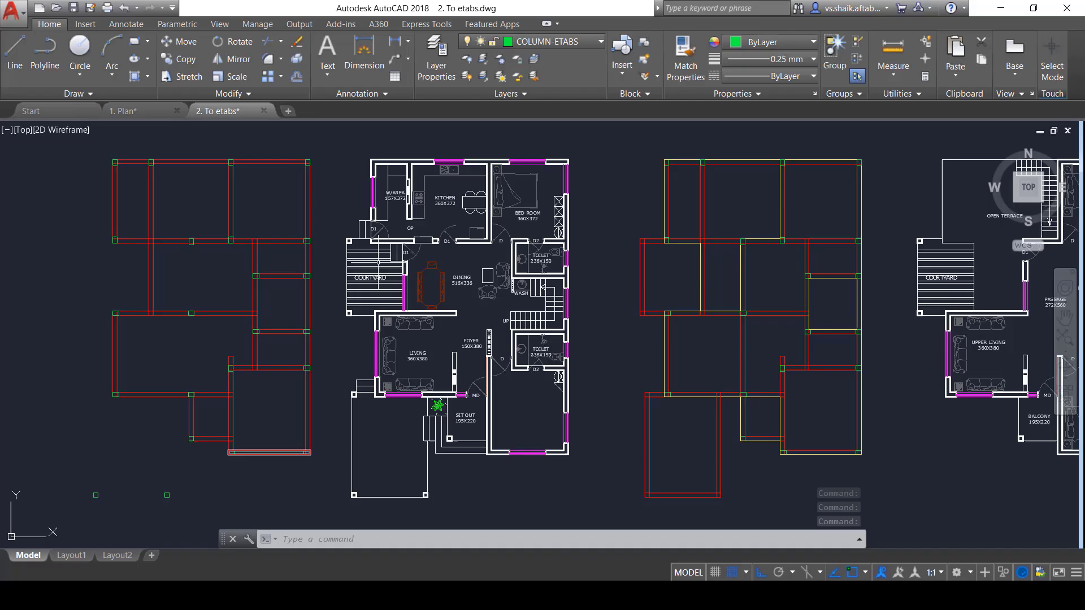
{"action": "middle_click_drag", "start_coordinate": [704, 343], "coordinate": [452, 323]}
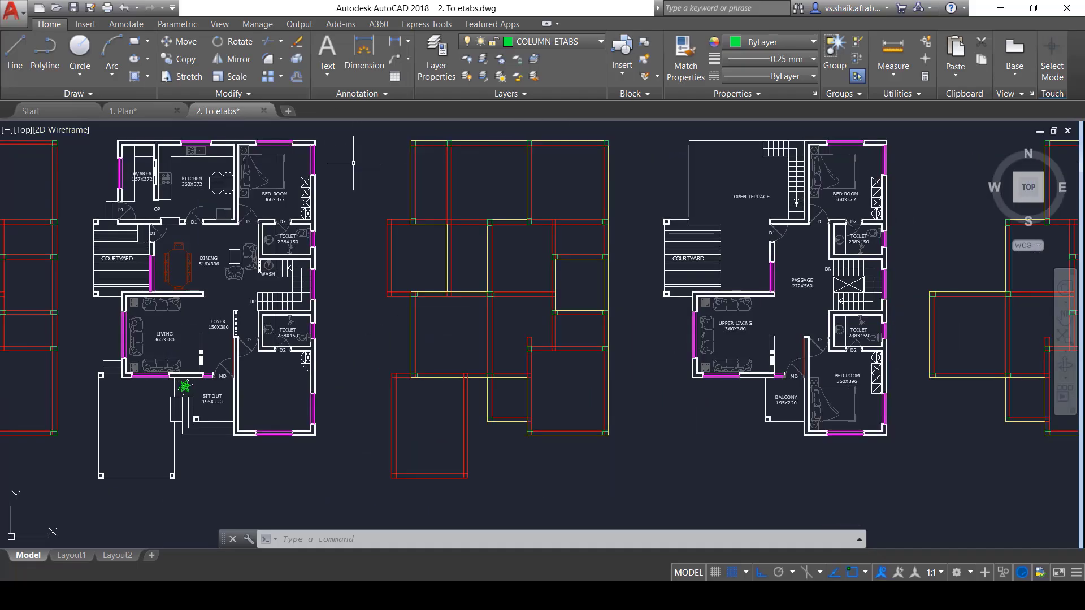
{"action": "mouse_move", "coordinate": [695, 447]}
{"action": "middle_mouse_down"}
{"action": "mouse_move", "coordinate": [350, 473]}
{"action": "mouse_move", "coordinate": [348, 454]}
{"action": "middle_mouse_up"}
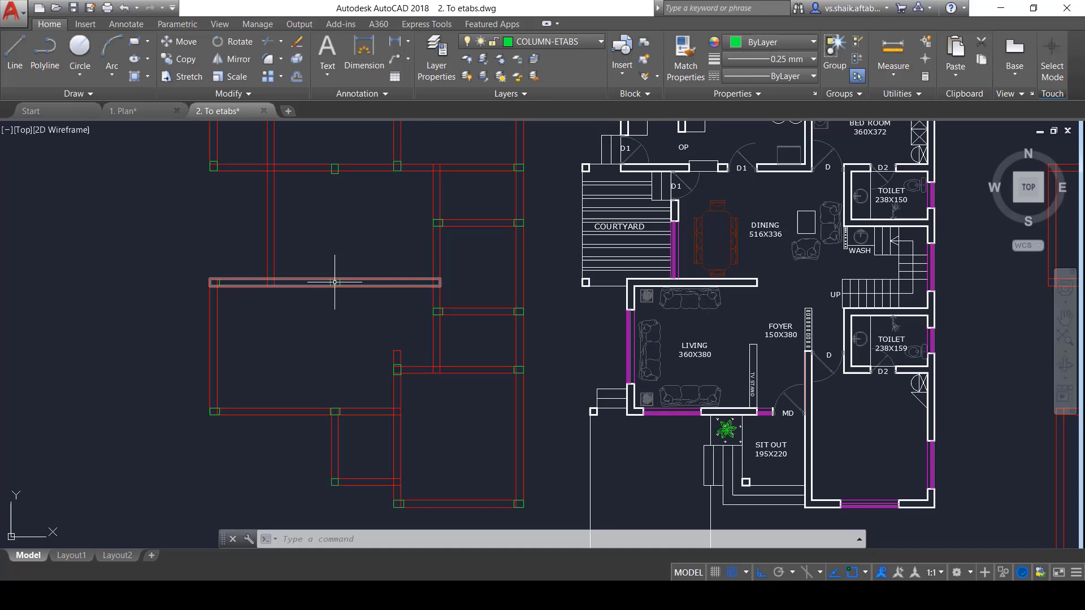
{"action": "scroll", "coordinate": [497, 276], "scroll_direction": "down", "scroll_amount": 2}
{"action": "middle_click_drag", "start_coordinate": [497, 277], "coordinate": [167, 282]}
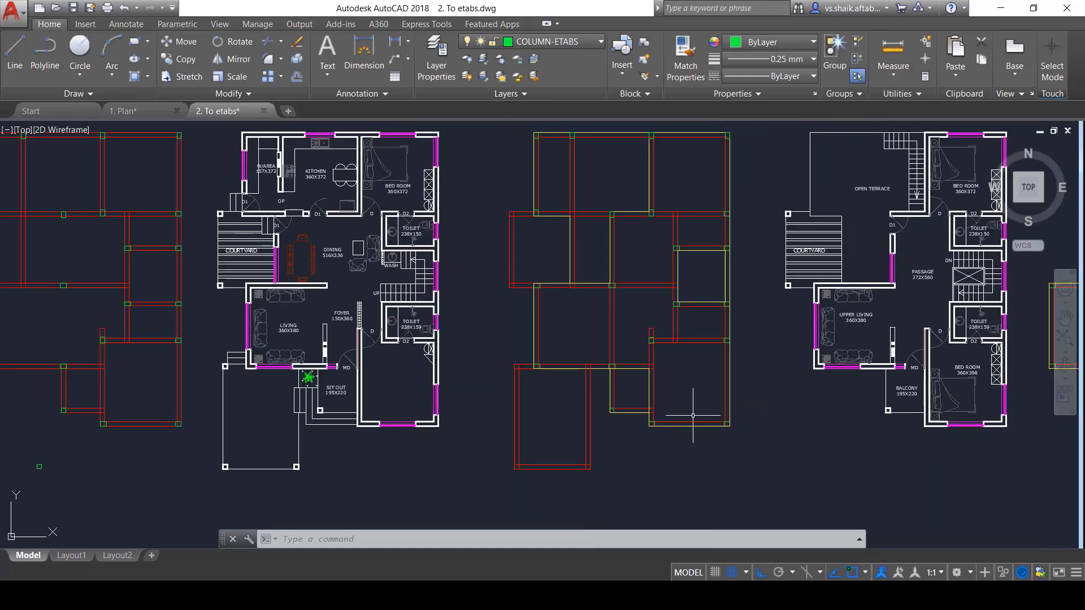
{"action": "scroll", "coordinate": [693, 134], "scroll_direction": "down", "scroll_amount": 2}
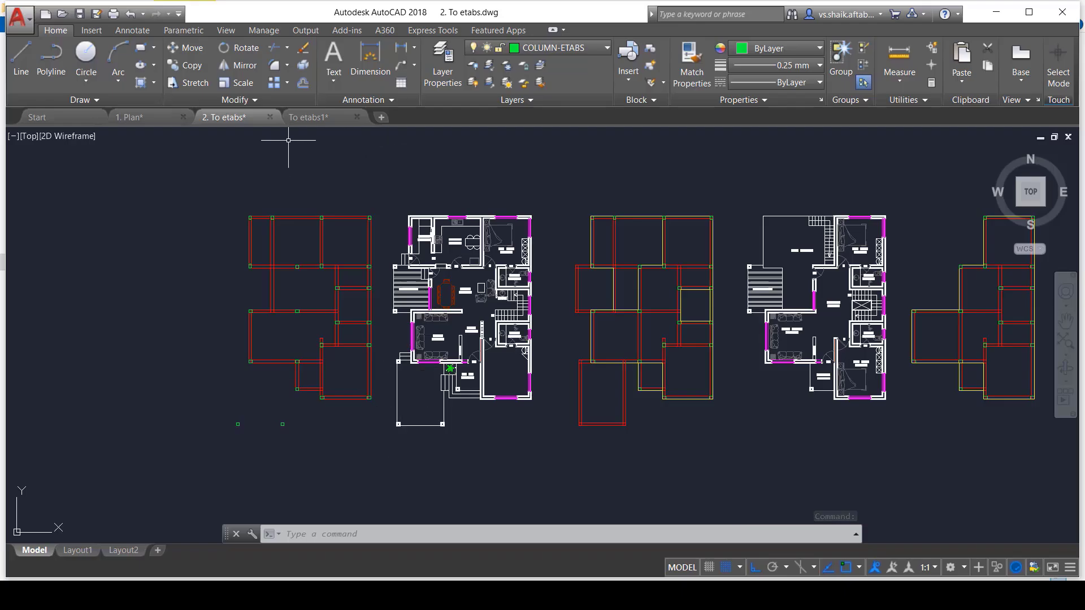
- Save the To etabs1 slab plan drawing as a DXF file
{"action": "left_click", "coordinate": [321, 117]}
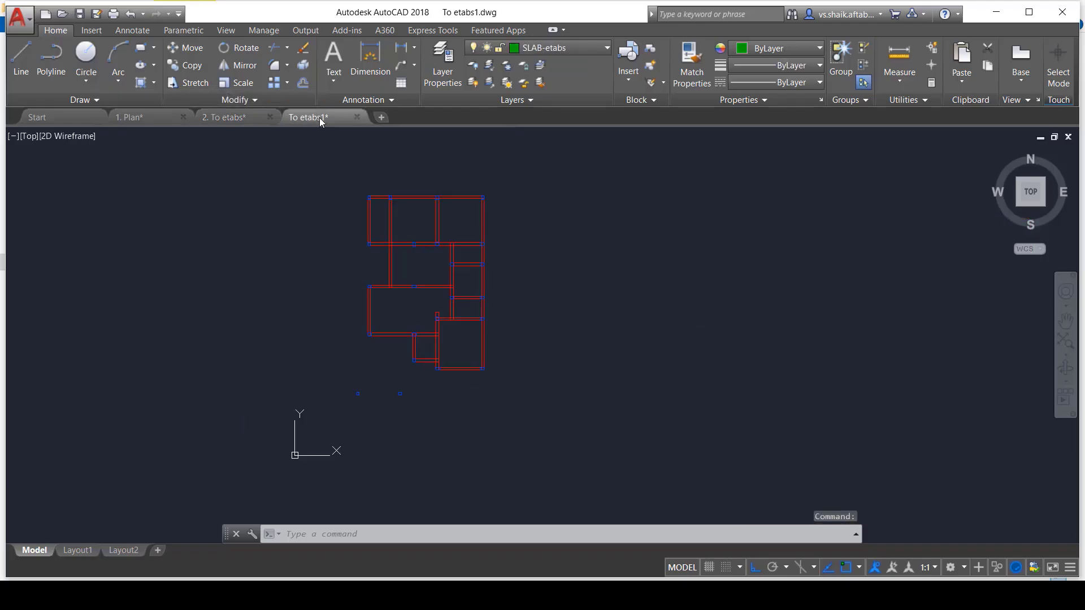
{"action": "left_click", "coordinate": [17, 18]}
{"action": "left_click", "coordinate": [24, 186]}
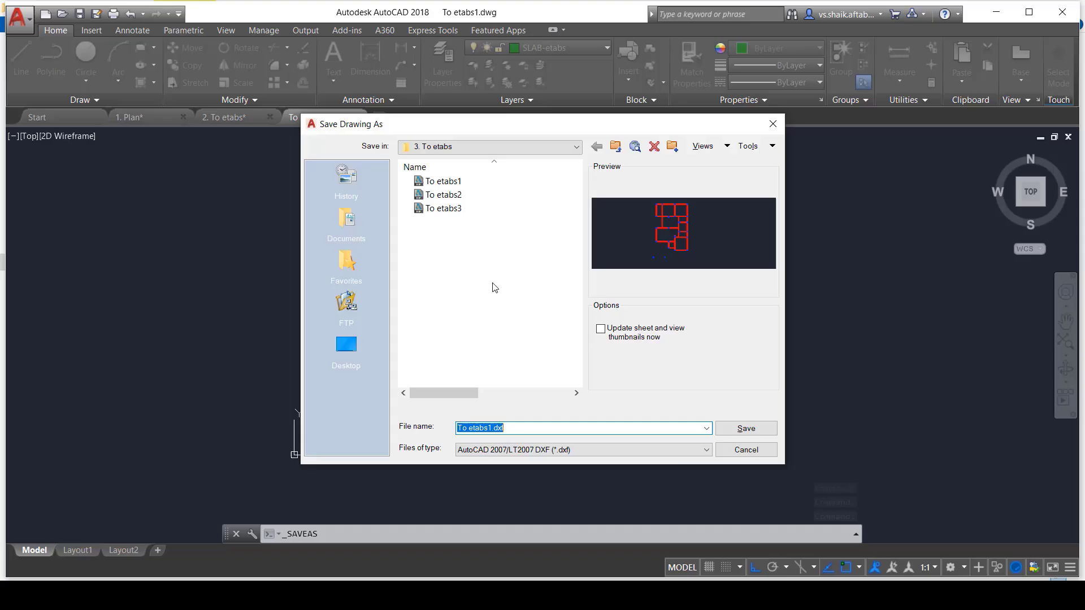
{"action": "left_click", "coordinate": [460, 182]}
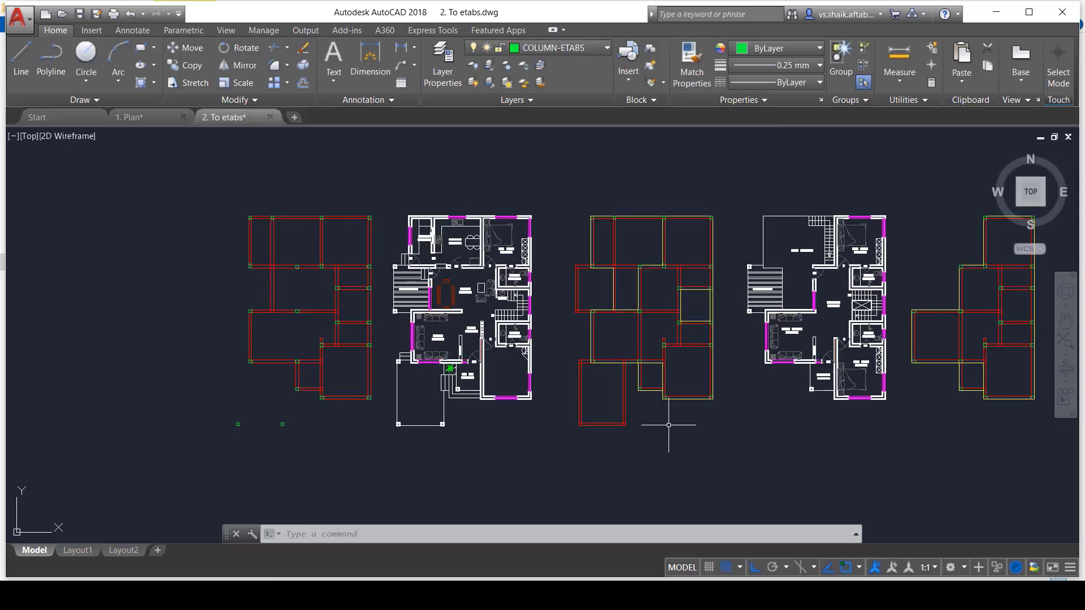
{"action": "middle_click_drag", "start_coordinate": [695, 207], "coordinate": [546, 212]}
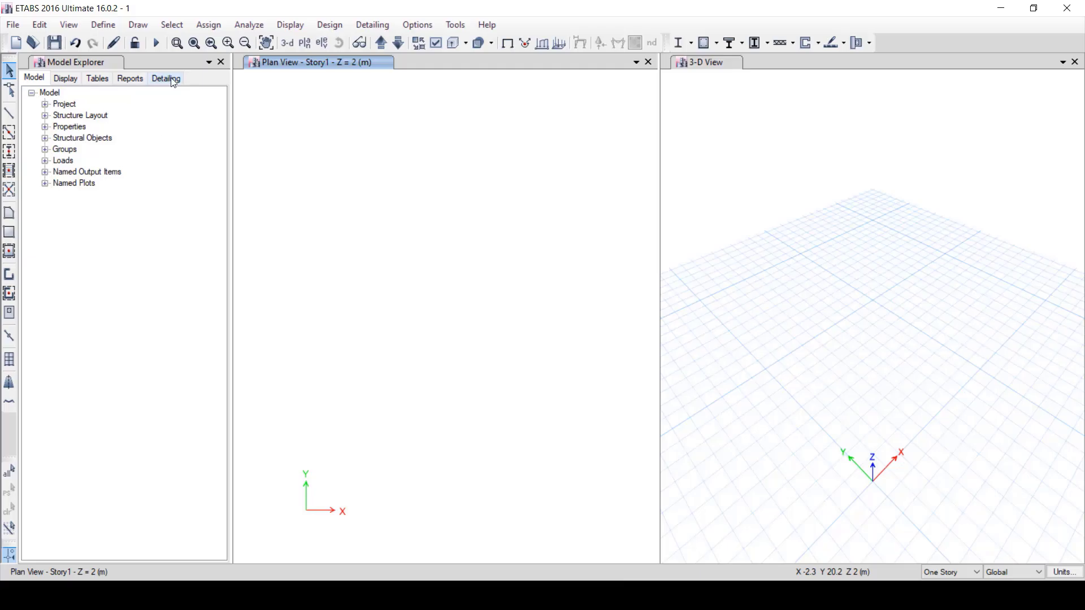
- Look through the Define menu without choosing anything, then show the File import options
{"action": "left_click", "coordinate": [112, 27]}
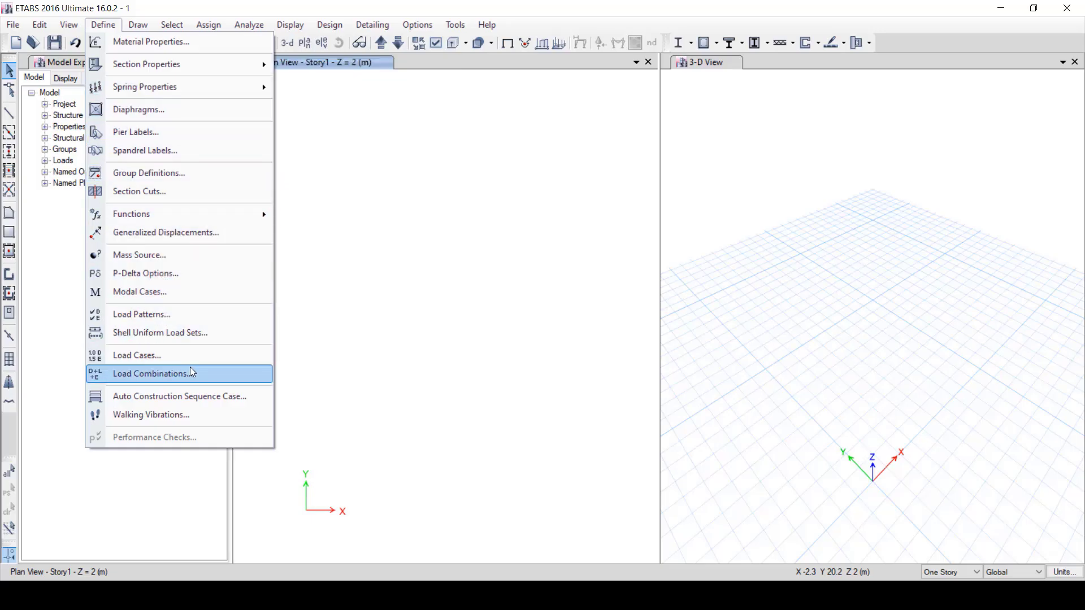
{"action": "left_click", "coordinate": [151, 36]}
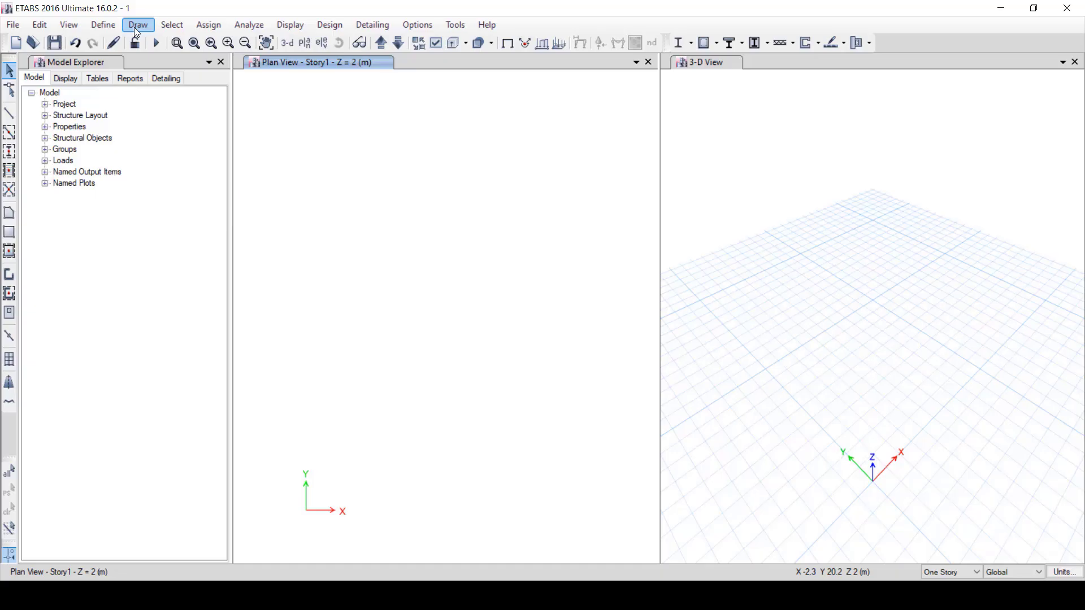
{"action": "left_click", "coordinate": [12, 25]}
{"action": "mouse_move", "coordinate": [41, 141]}
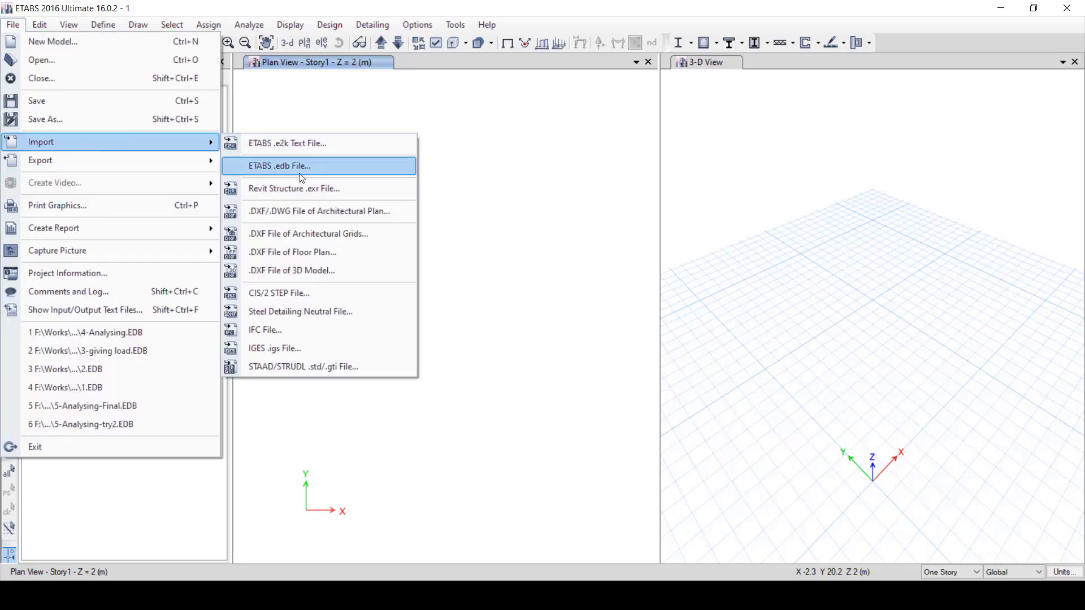
- Import To etabs1 as a DXF architectural plan on Story1 in centimetres
{"action": "left_click", "coordinate": [316, 215]}
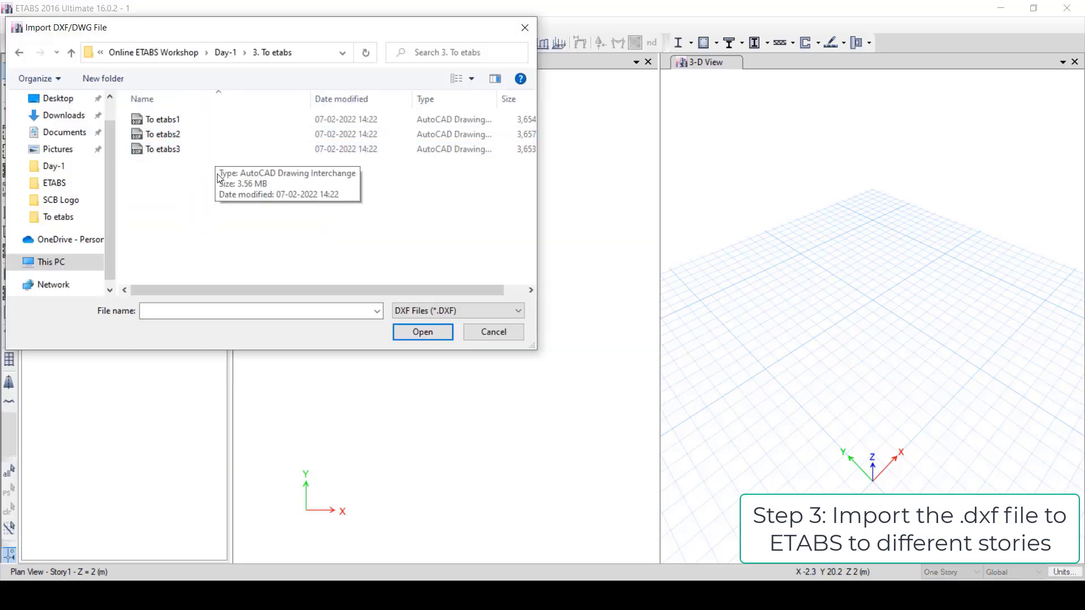
{"action": "left_click", "coordinate": [184, 122]}
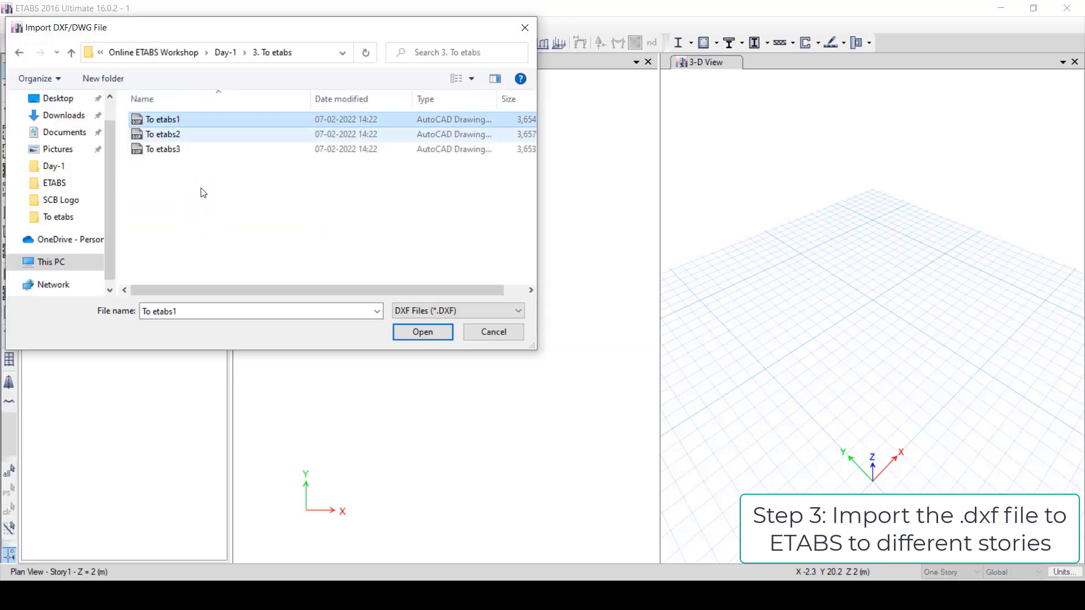
{"action": "left_click", "coordinate": [422, 332]}
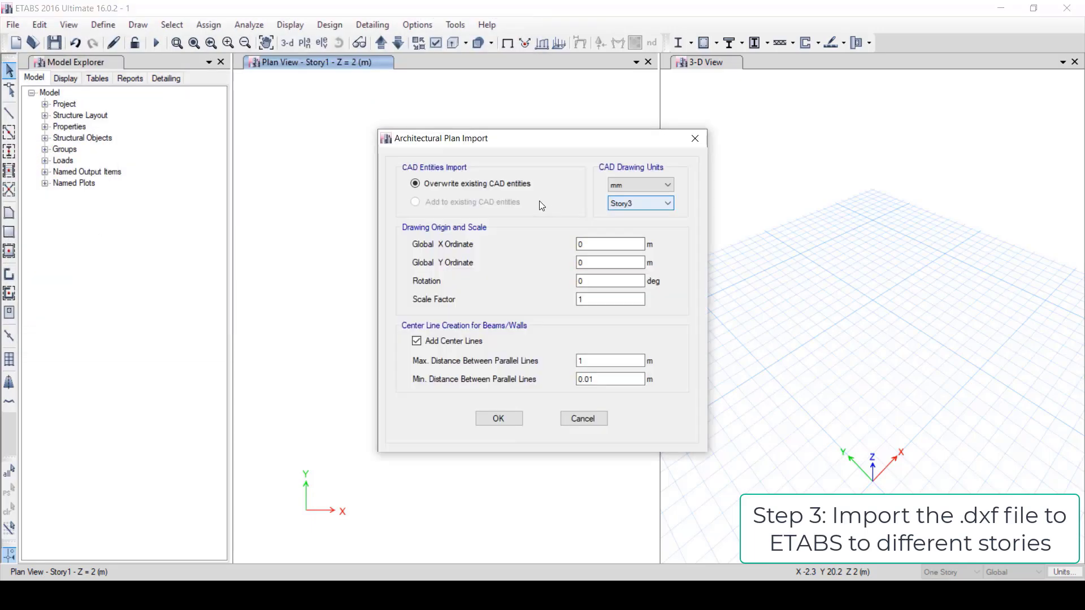
{"action": "left_click", "coordinate": [638, 204]}
{"action": "left_click", "coordinate": [631, 235]}
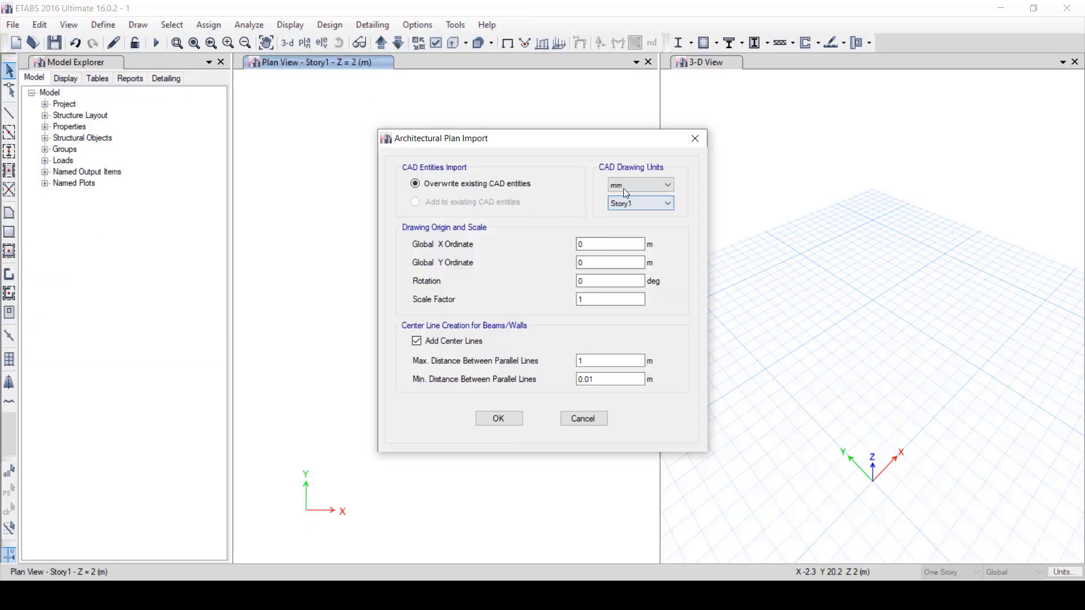
{"action": "left_click", "coordinate": [626, 184]}
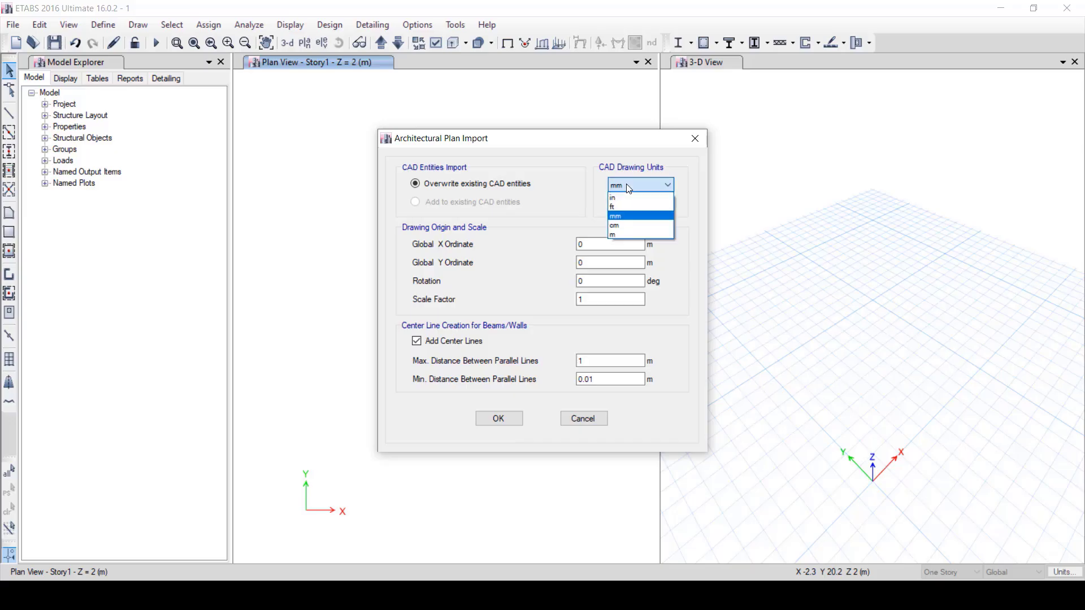
{"action": "left_click", "coordinate": [629, 225]}
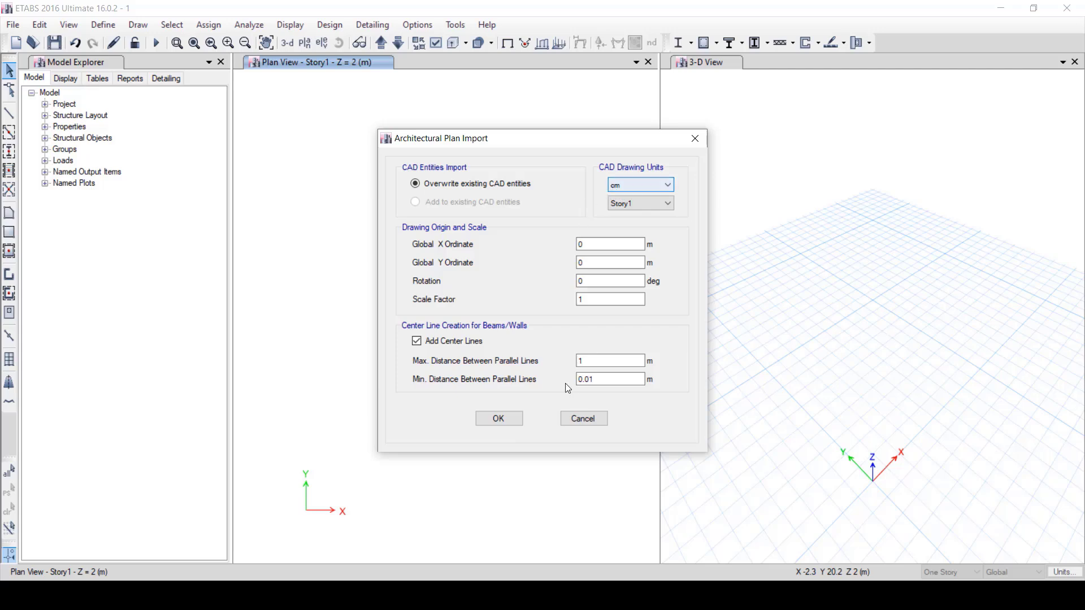
{"action": "left_click", "coordinate": [497, 419]}
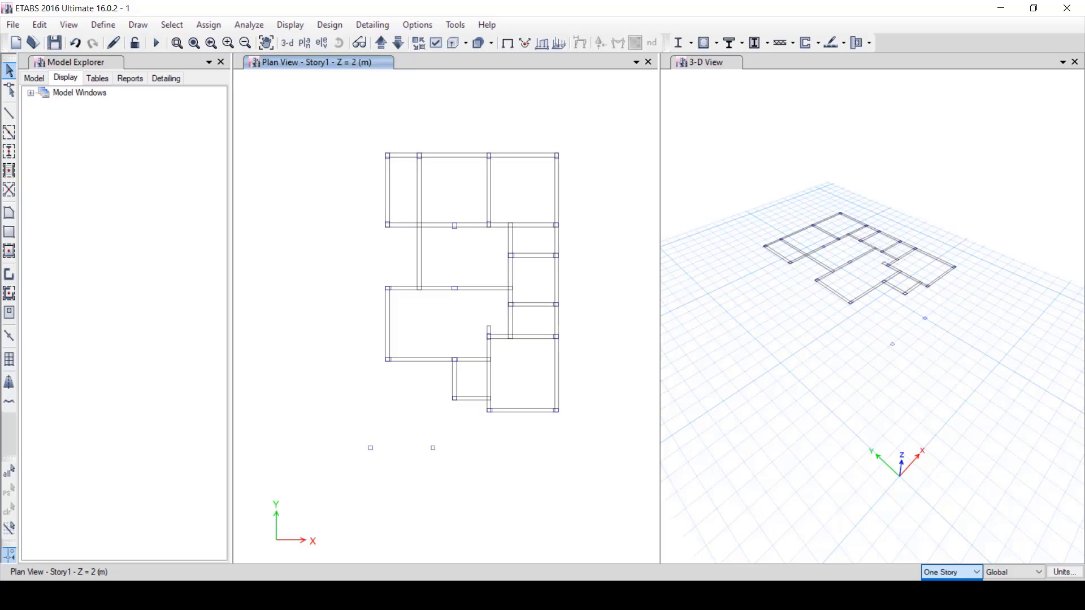
- Hide all architectural plan layers except BEAM-etabs
{"action": "left_click", "coordinate": [424, 27]}
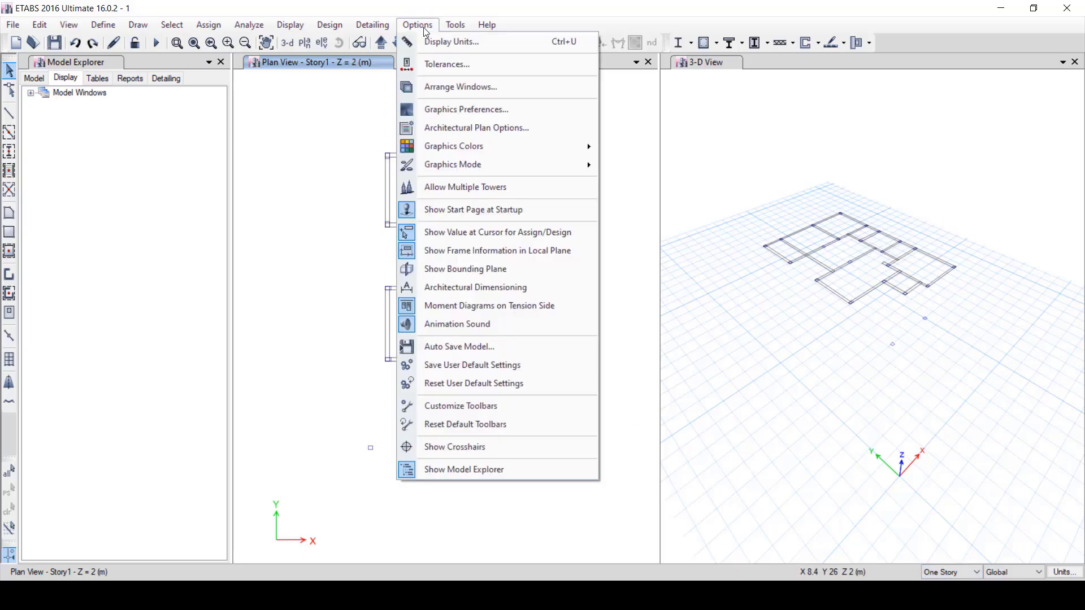
{"action": "left_click", "coordinate": [438, 129]}
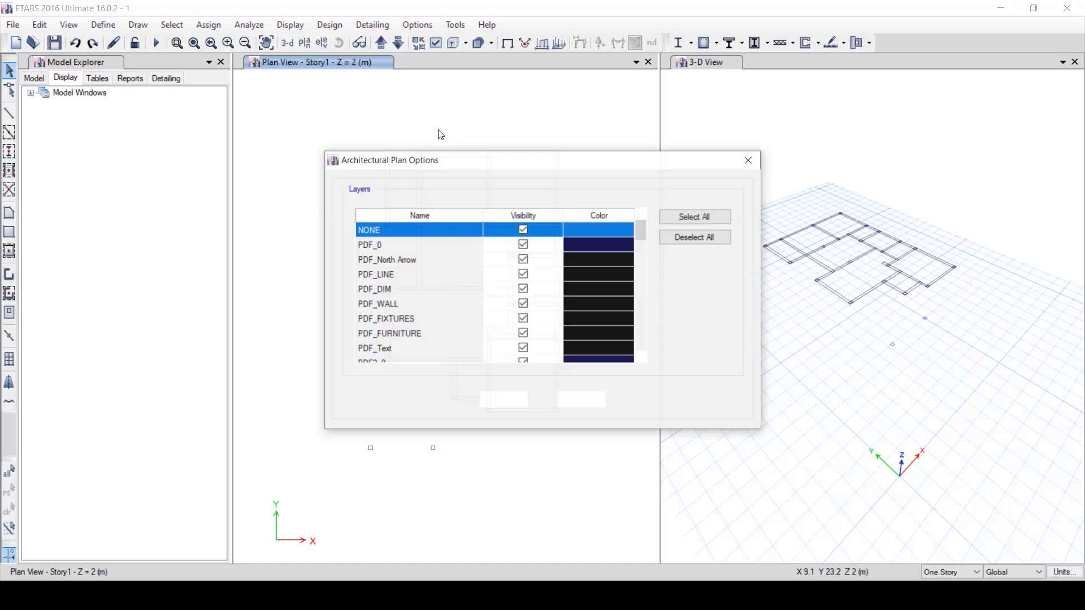
{"action": "left_click", "coordinate": [696, 238]}
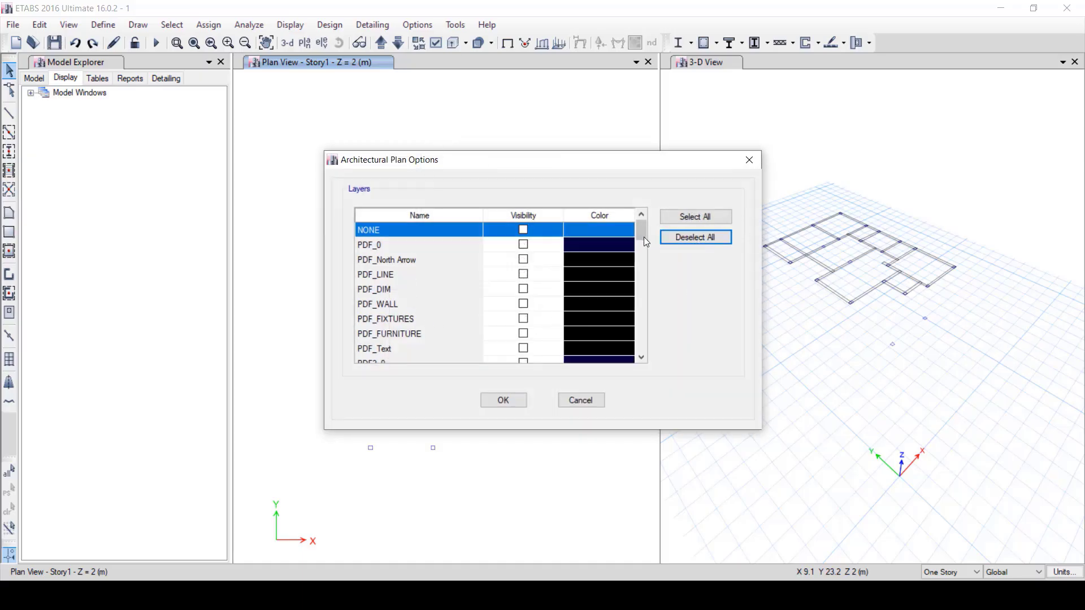
{"action": "left_click_drag", "start_coordinate": [643, 226], "coordinate": [641, 354]}
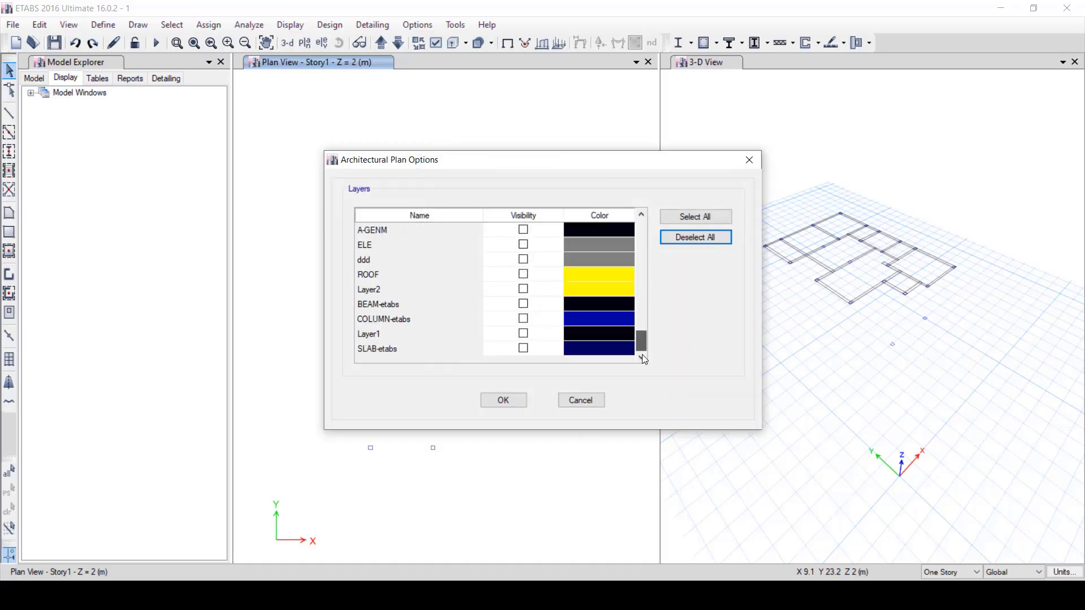
{"action": "left_click", "coordinate": [523, 304]}
{"action": "left_click", "coordinate": [504, 401]}
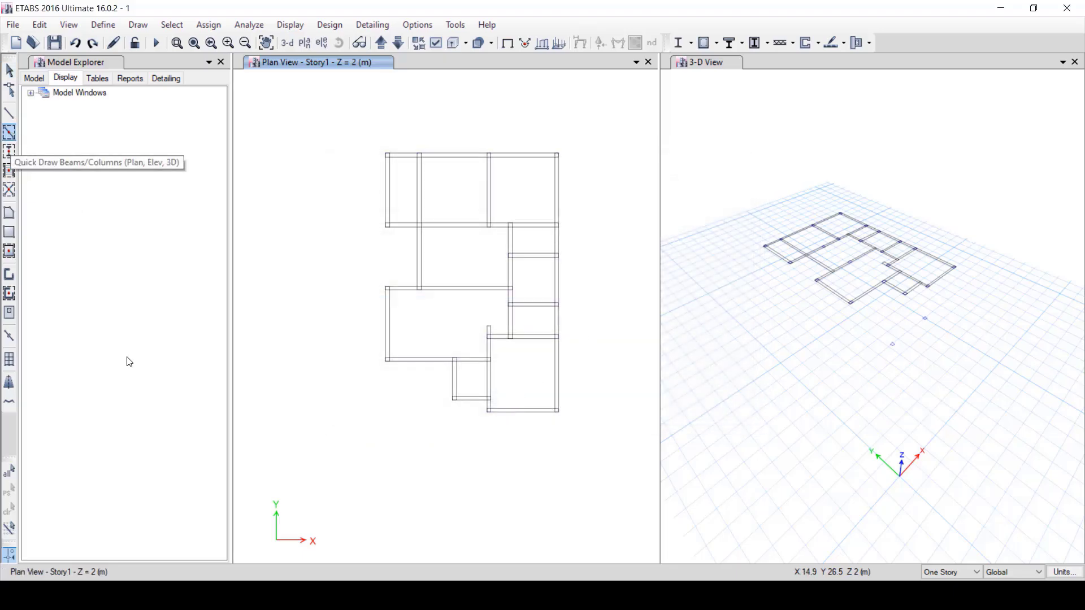
- Draw Beam22*35 beams from the architectural layer on Story1, cancelling the stray beam
{"action": "left_click", "coordinate": [224, 475]}
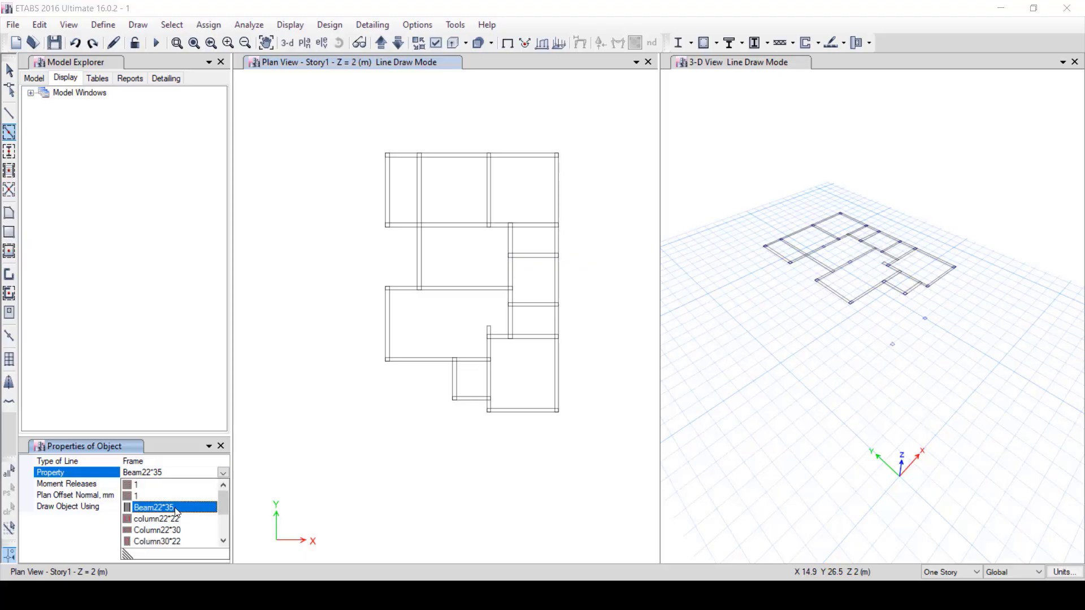
{"action": "left_click", "coordinate": [156, 508]}
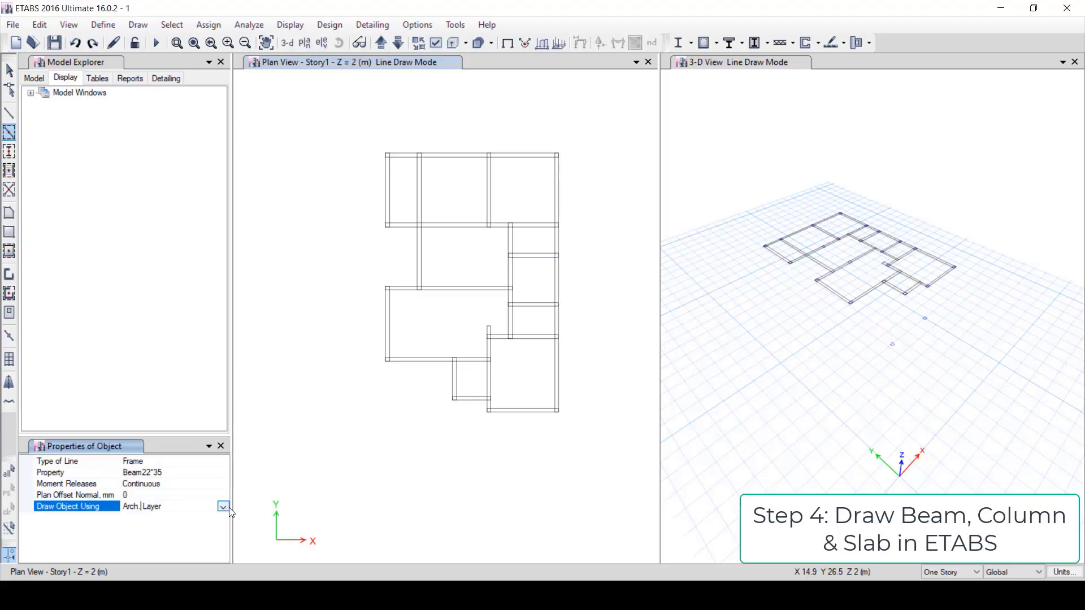
{"action": "left_click", "coordinate": [223, 507]}
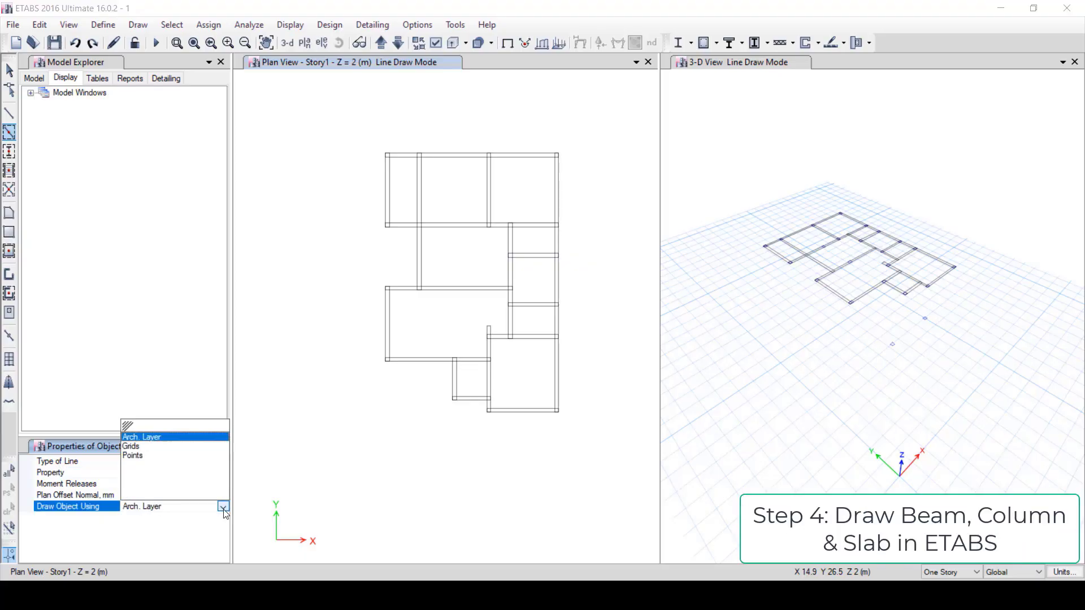
{"action": "left_click", "coordinate": [159, 440]}
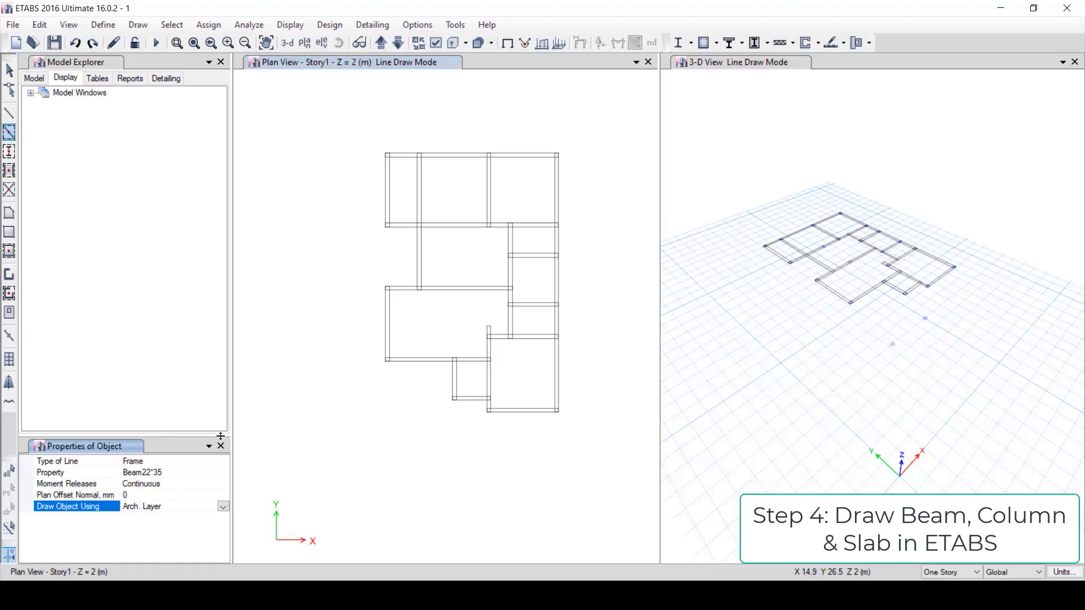
{"action": "left_click", "coordinate": [354, 138]}
{"action": "key", "text": "Escape"}
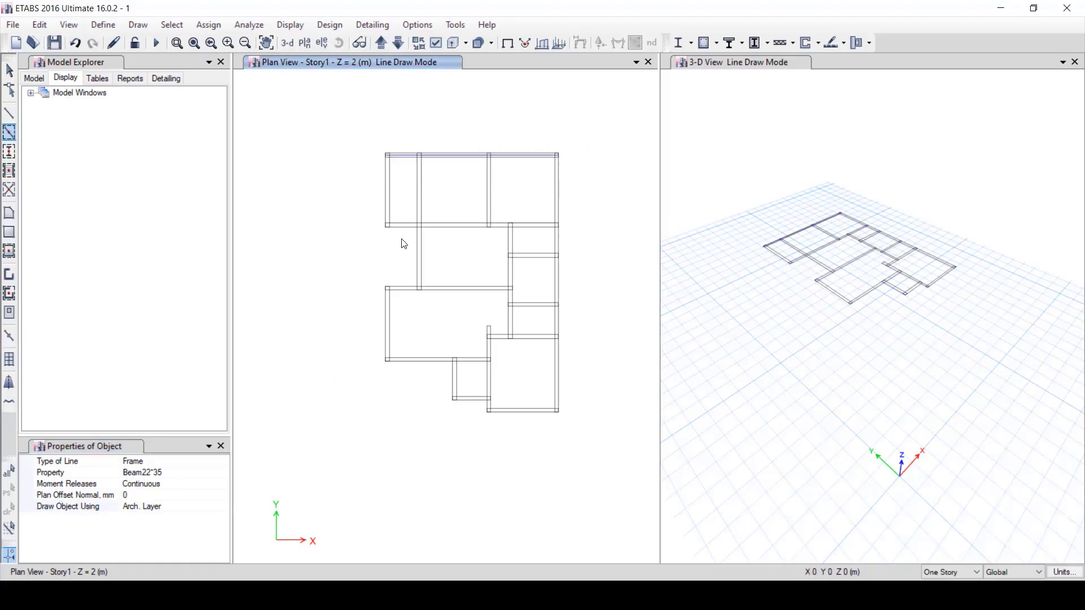
{"action": "key", "text": "Escape"}
- Make the COLUMN-etabs architectural plan layer visible
{"action": "left_click", "coordinate": [425, 26]}
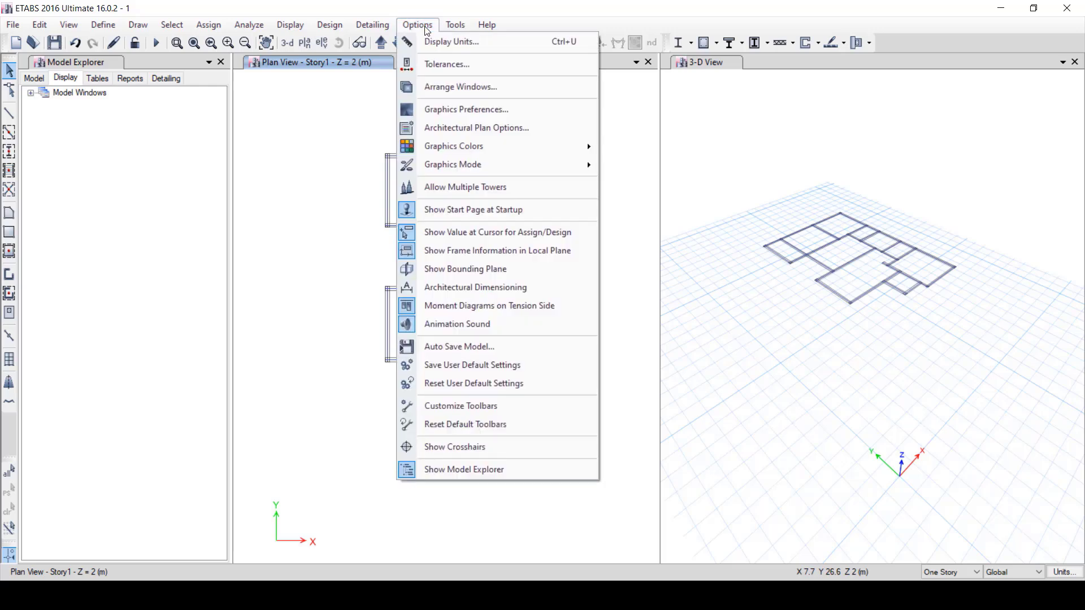
{"action": "left_click", "coordinate": [460, 127]}
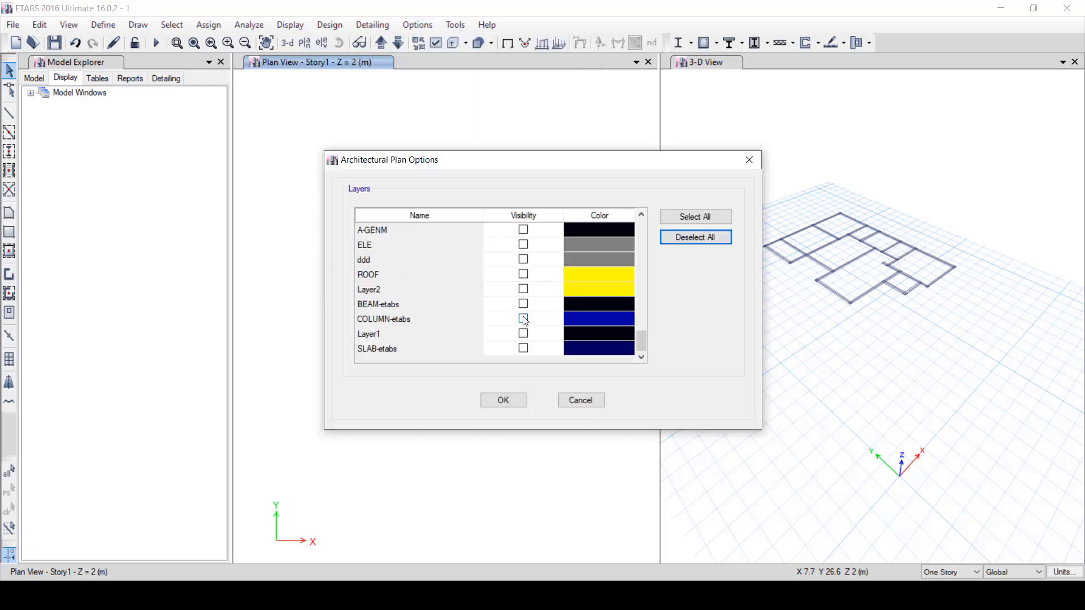
{"action": "left_click", "coordinate": [523, 319]}
{"action": "left_click", "coordinate": [513, 400]}
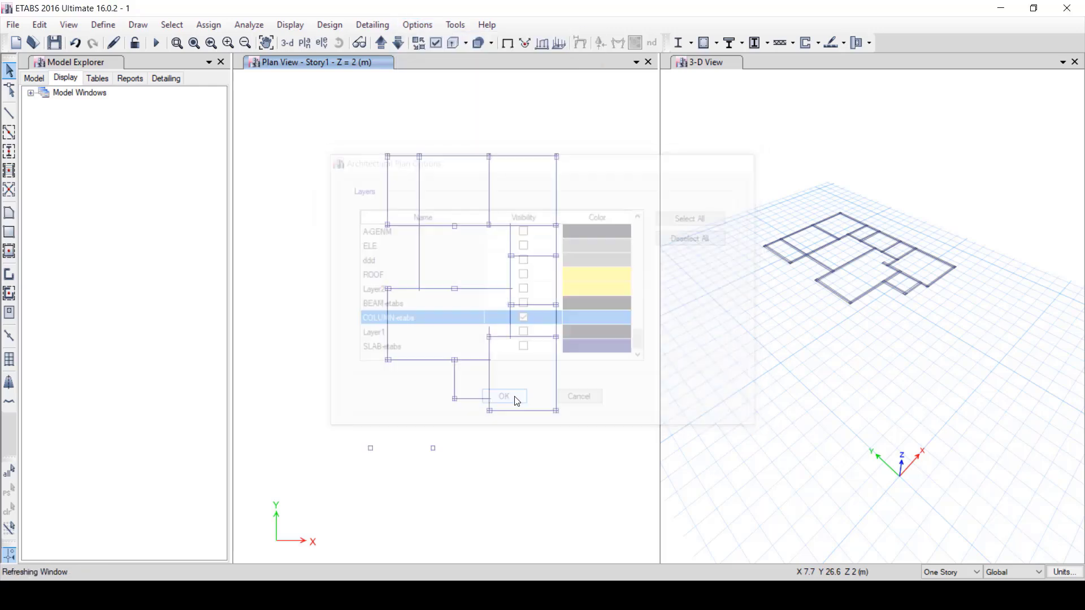
- Place Column22*30 columns from the architectural layer along the top row of plan points
{"action": "left_click", "coordinate": [8, 150]}
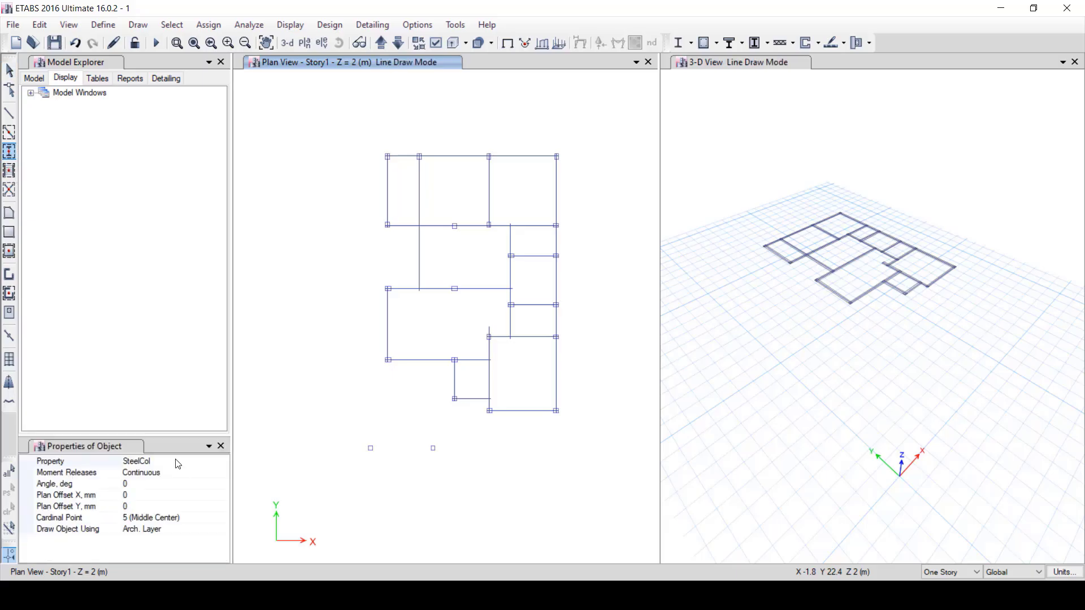
{"action": "left_click", "coordinate": [178, 464]}
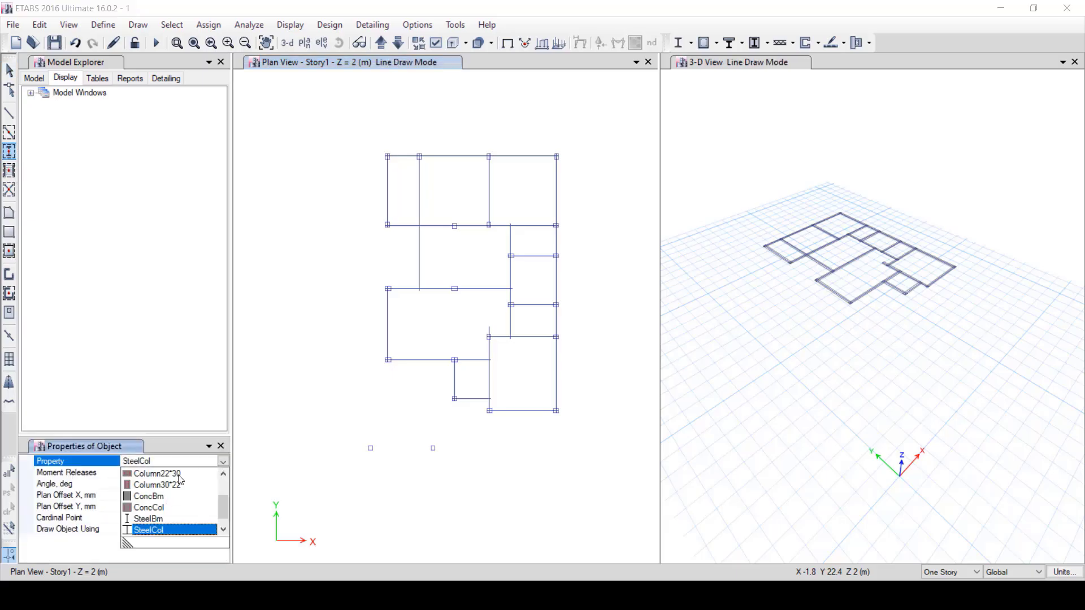
{"action": "left_click", "coordinate": [178, 475]}
{"action": "left_click", "coordinate": [170, 529]}
{"action": "left_click", "coordinate": [223, 530]}
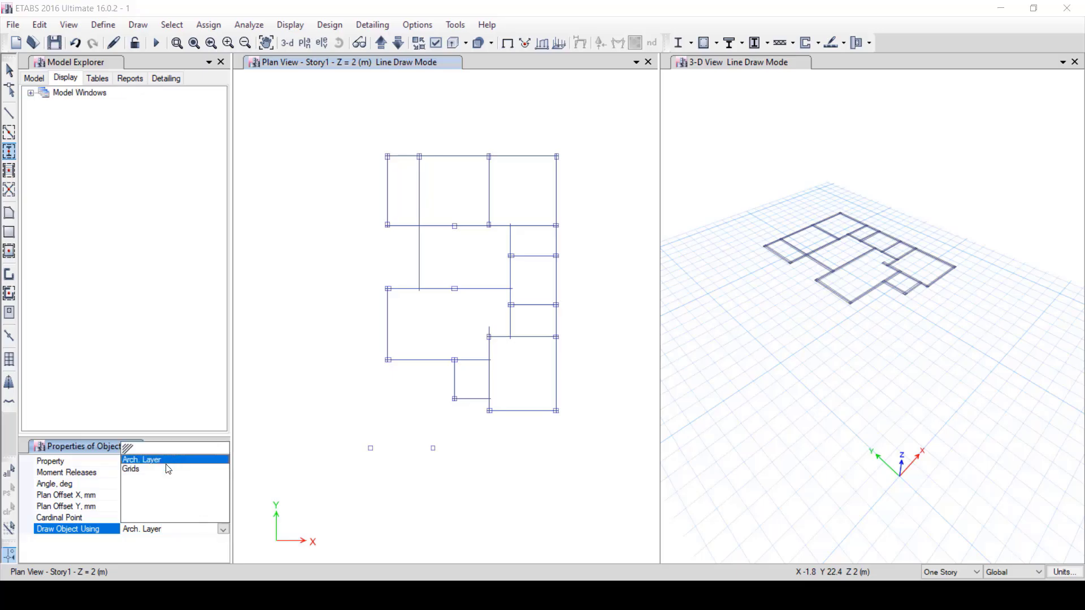
{"action": "left_click", "coordinate": [168, 460]}
{"action": "mouse_move", "coordinate": [371, 149]}
{"action": "left_mouse_down"}
{"action": "mouse_move", "coordinate": [582, 182]}
{"action": "mouse_move", "coordinate": [351, 469]}
{"action": "left_mouse_up"}
- End column placement and import the To etabs2 DXF as the Story2 architectural plan
{"action": "key", "text": "Escape"}
{"action": "left_click", "coordinate": [13, 25]}
{"action": "mouse_move", "coordinate": [41, 142]}
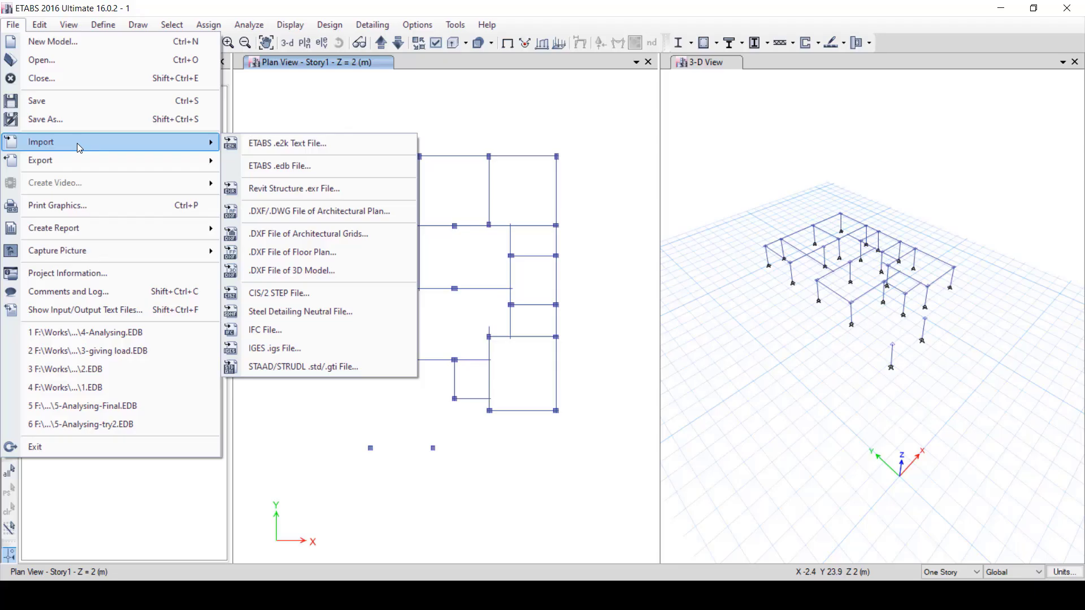
{"action": "left_click", "coordinate": [333, 213]}
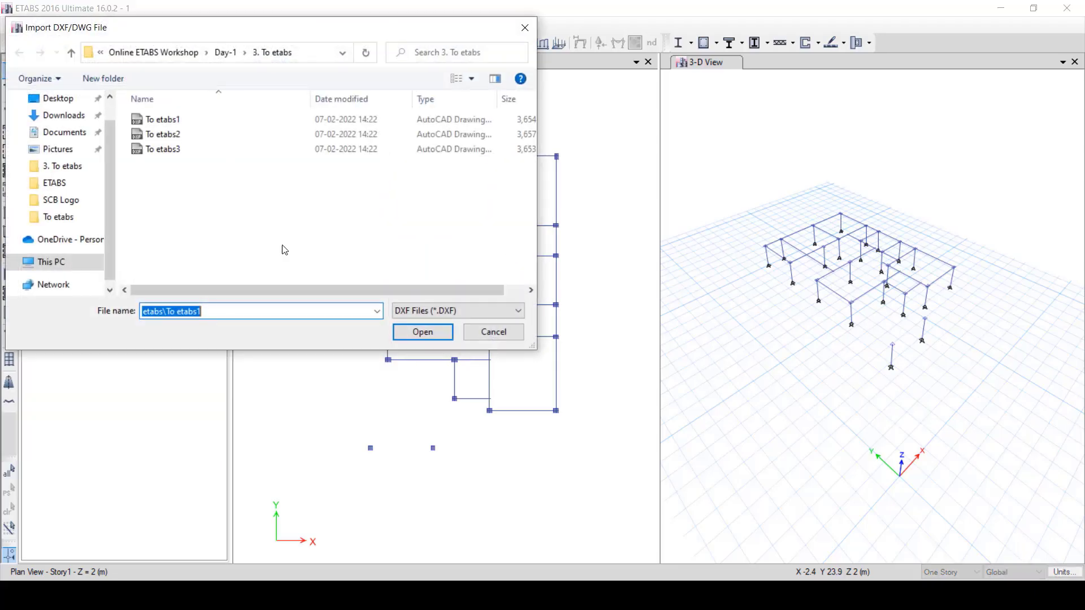
{"action": "left_click", "coordinate": [181, 139]}
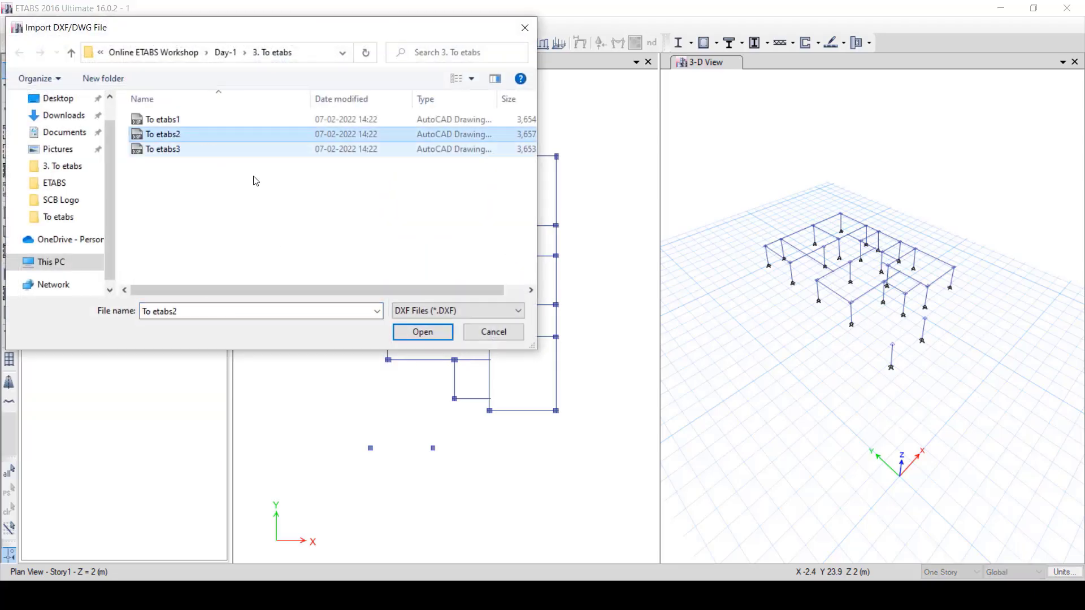
{"action": "left_click", "coordinate": [413, 338]}
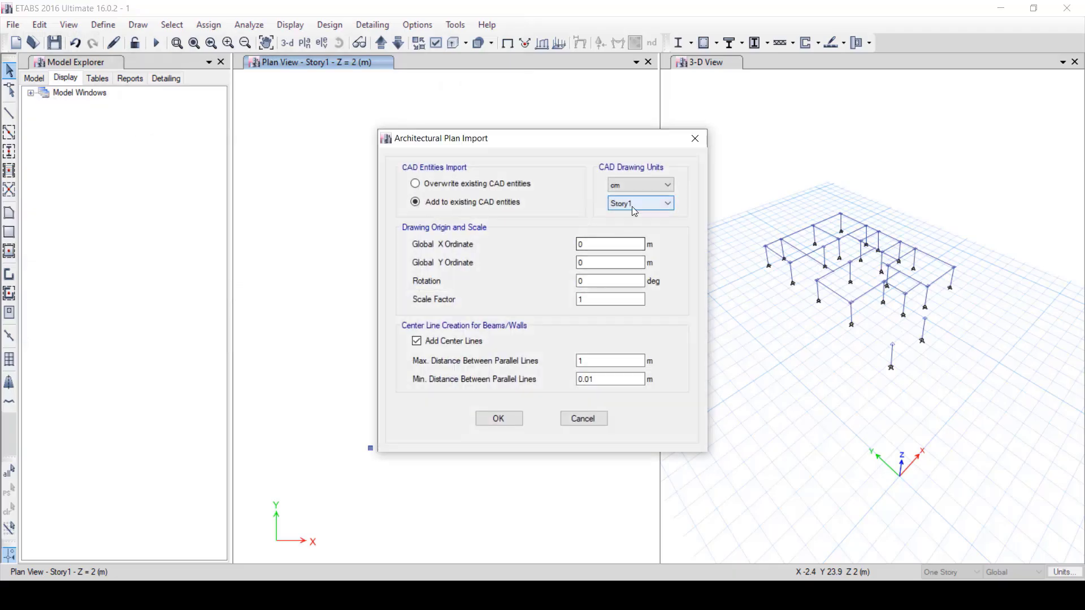
{"action": "left_click", "coordinate": [654, 225]}
{"action": "key", "text": "Return"}
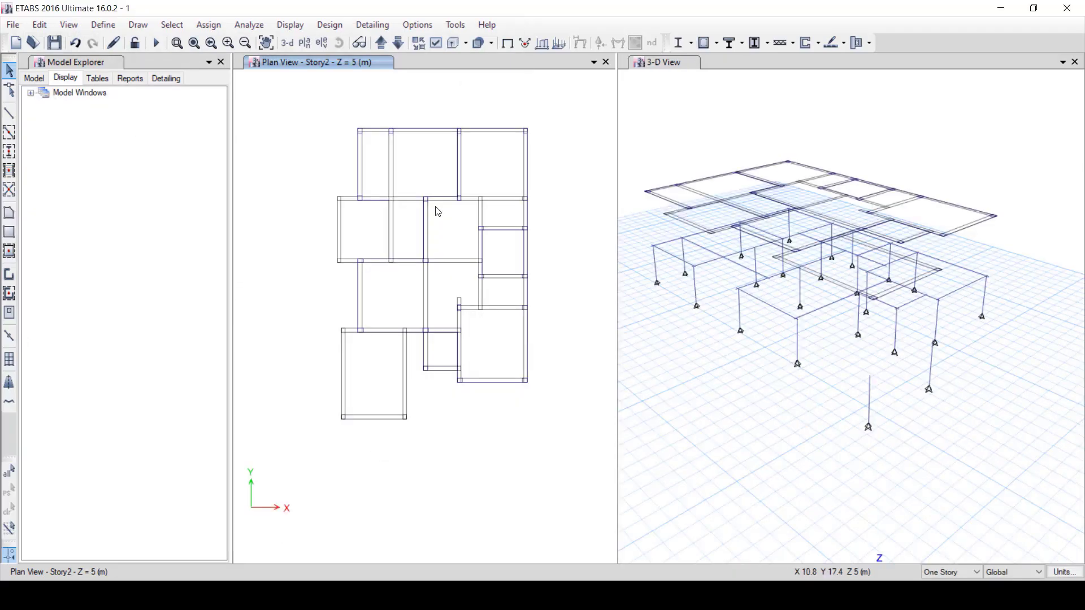
- Hide the COLUMN-etabs layer and show the SLAB-etabs layer
{"action": "left_click", "coordinate": [962, 577]}
{"action": "left_click", "coordinate": [9, 151]}
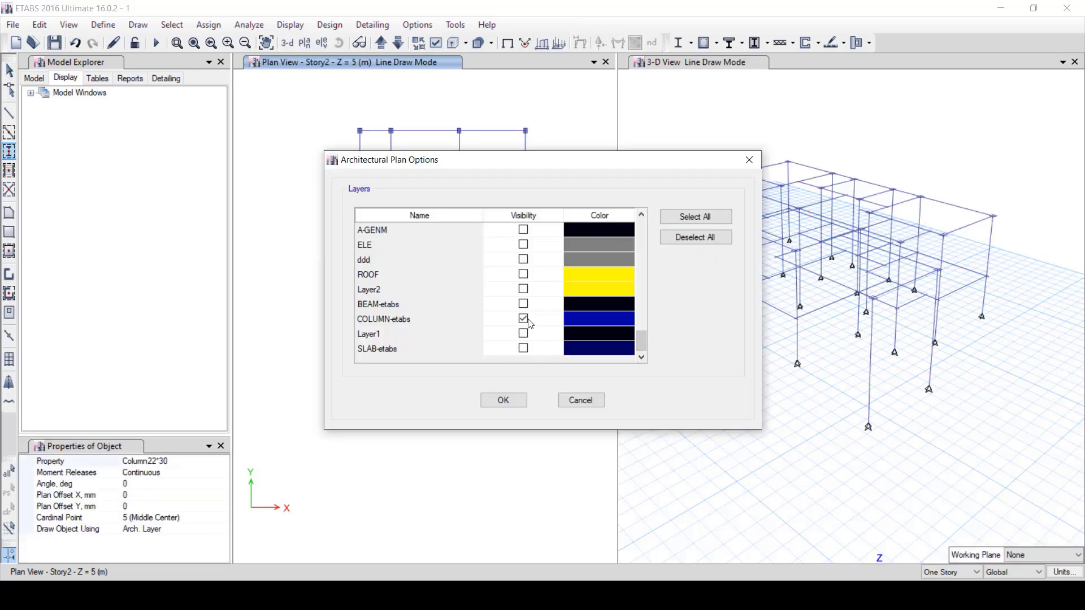
{"action": "left_click", "coordinate": [530, 324]}
{"action": "left_click", "coordinate": [524, 349]}
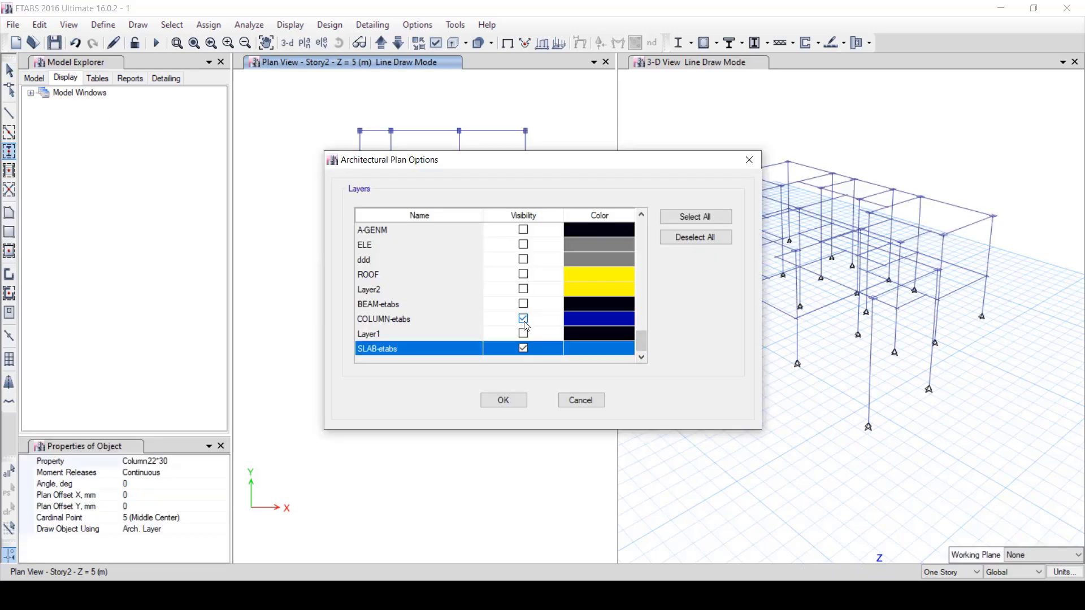
{"action": "left_click", "coordinate": [511, 400]}
- Draw Slab floor areas from the architectural layer over the Story2 plan panels
{"action": "left_click", "coordinate": [11, 256]}
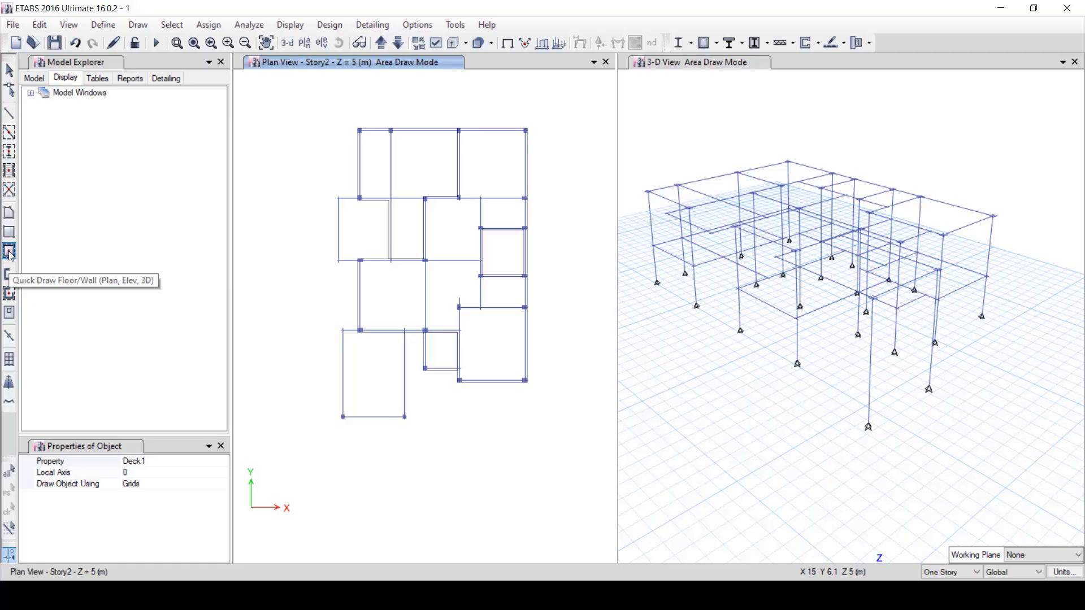
{"action": "left_click", "coordinate": [214, 484]}
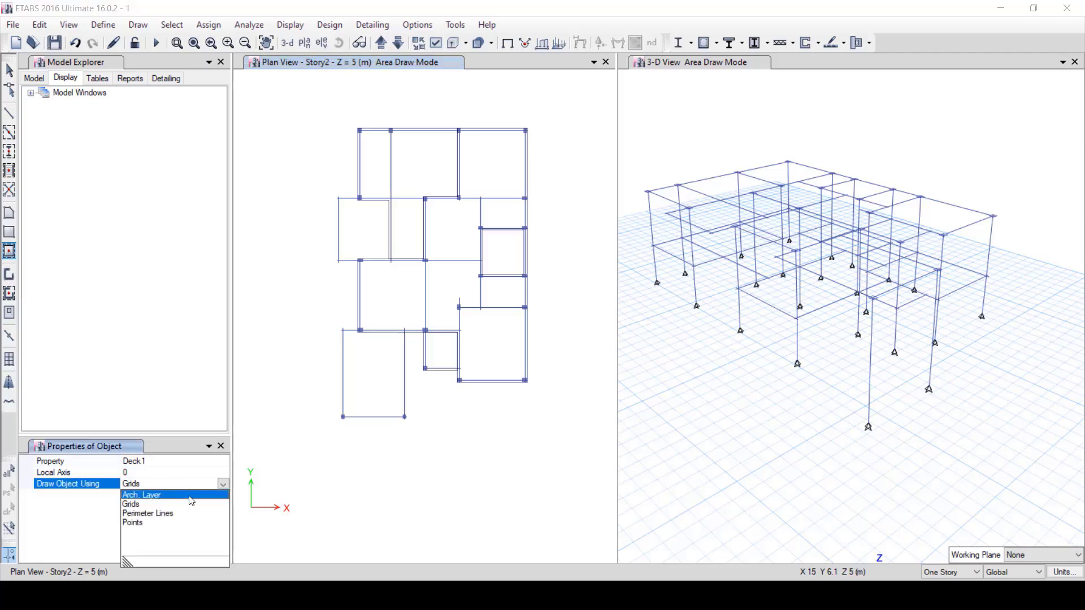
{"action": "left_click", "coordinate": [192, 496]}
{"action": "left_click", "coordinate": [145, 461]}
{"action": "left_click", "coordinate": [224, 461]}
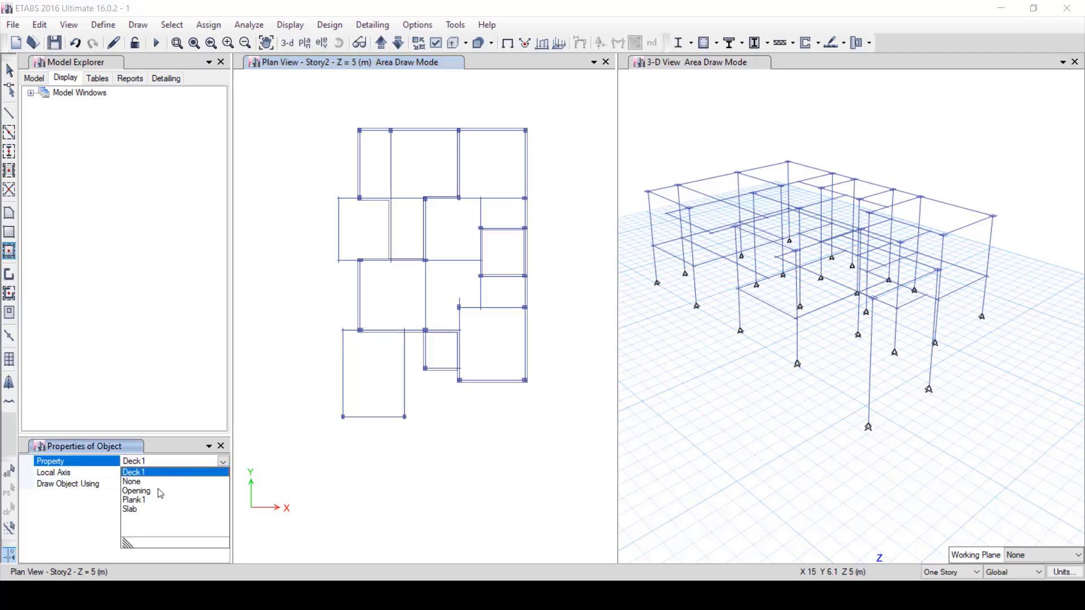
{"action": "left_click", "coordinate": [131, 509]}
{"action": "left_click", "coordinate": [464, 176]}
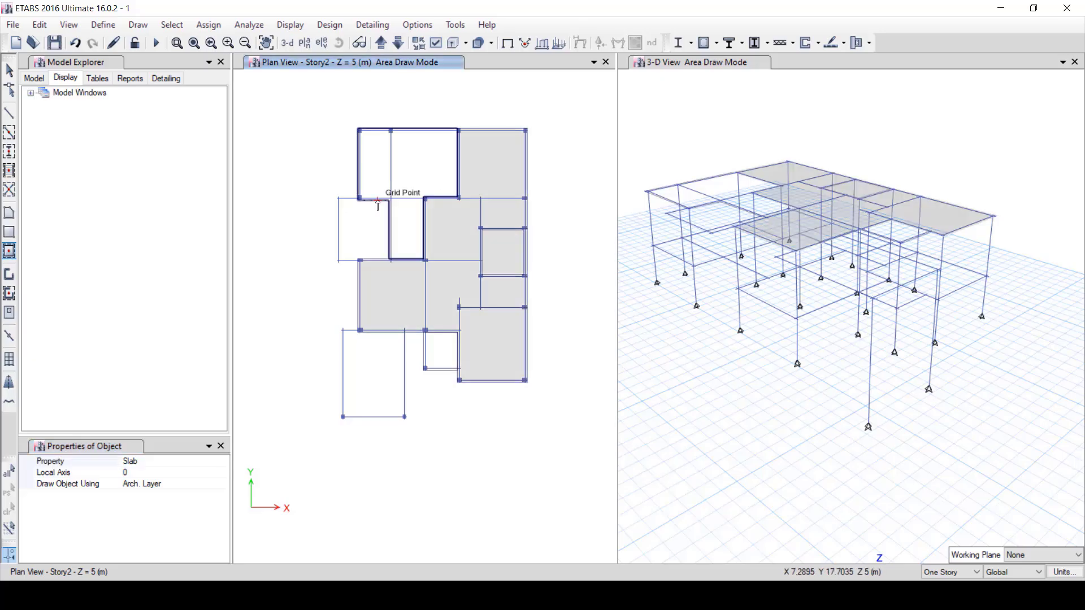
{"action": "key", "text": "Escape"}
- Open the 3-giving load model and orbit the 3-D view to inspect the frame
{"action": "left_click", "coordinate": [13, 25]}
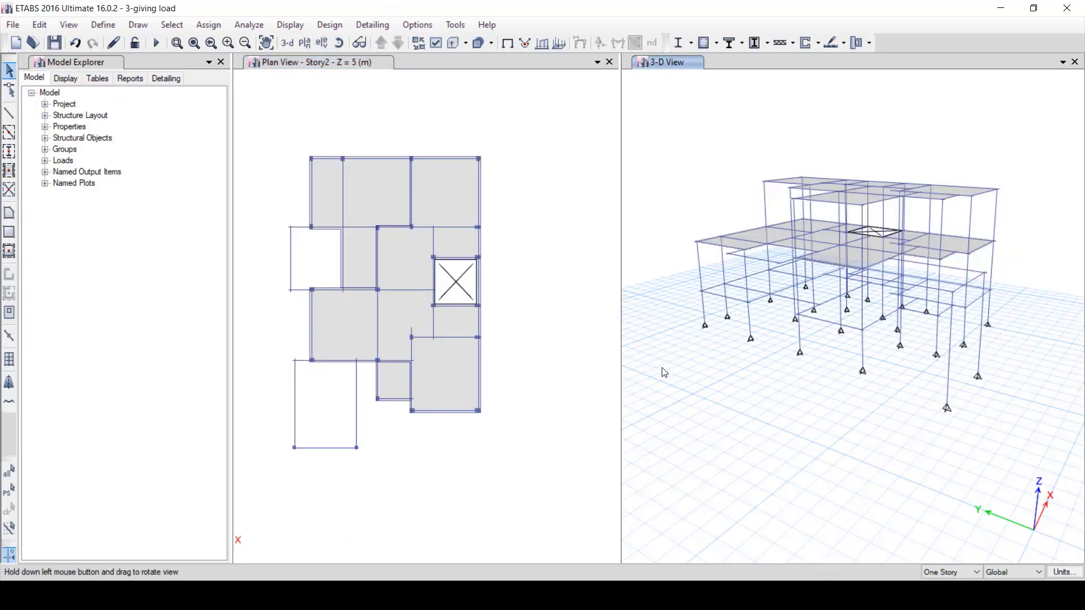
{"action": "mouse_move", "coordinate": [811, 391]}
{"action": "left_mouse_down"}
{"action": "mouse_move", "coordinate": [804, 380]}
{"action": "mouse_move", "coordinate": [809, 407]}
{"action": "mouse_move", "coordinate": [794, 387]}
{"action": "mouse_move", "coordinate": [751, 396]}
{"action": "mouse_move", "coordinate": [788, 398]}
{"action": "left_mouse_up"}
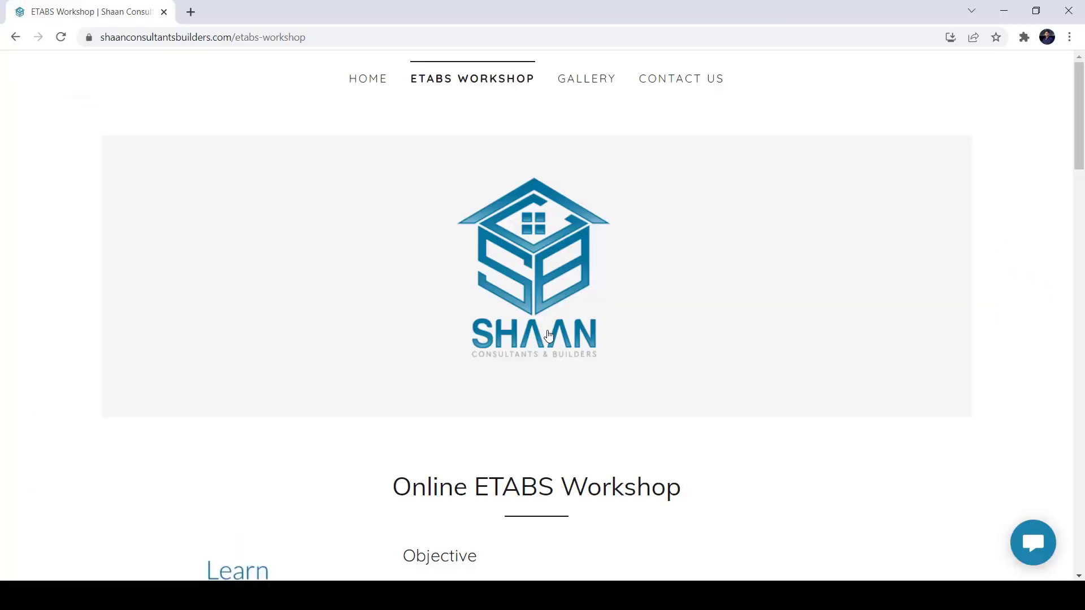
- Scroll the ETABS Workshop page down to its objective, eligibility and six covered topics
{"action": "scroll", "coordinate": [409, 308], "scroll_direction": "down", "scroll_amount": 4}
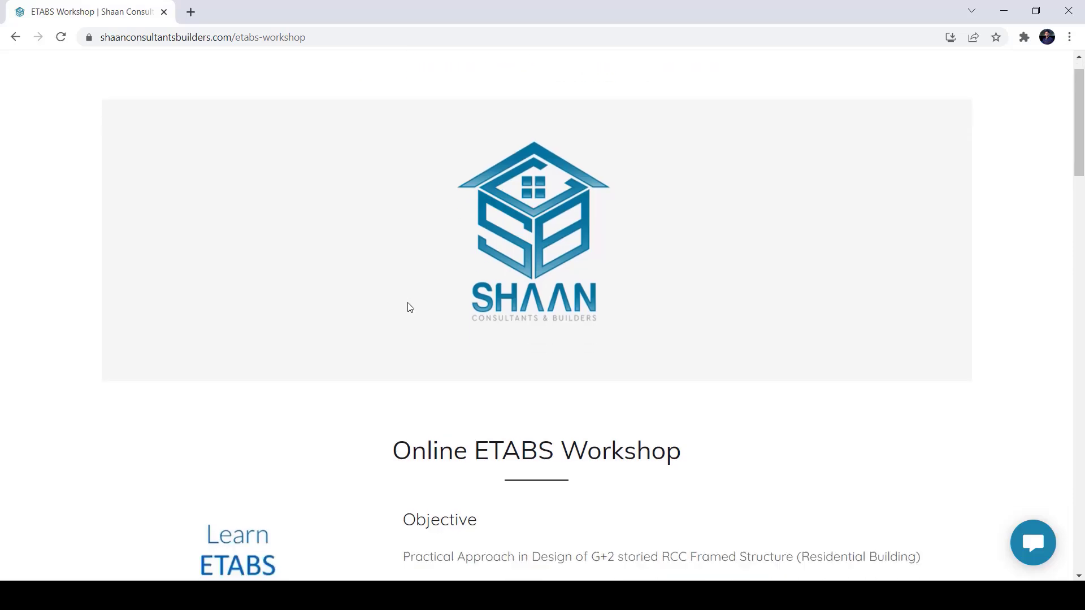
{"action": "scroll", "coordinate": [727, 277], "scroll_direction": "down", "scroll_amount": 3}
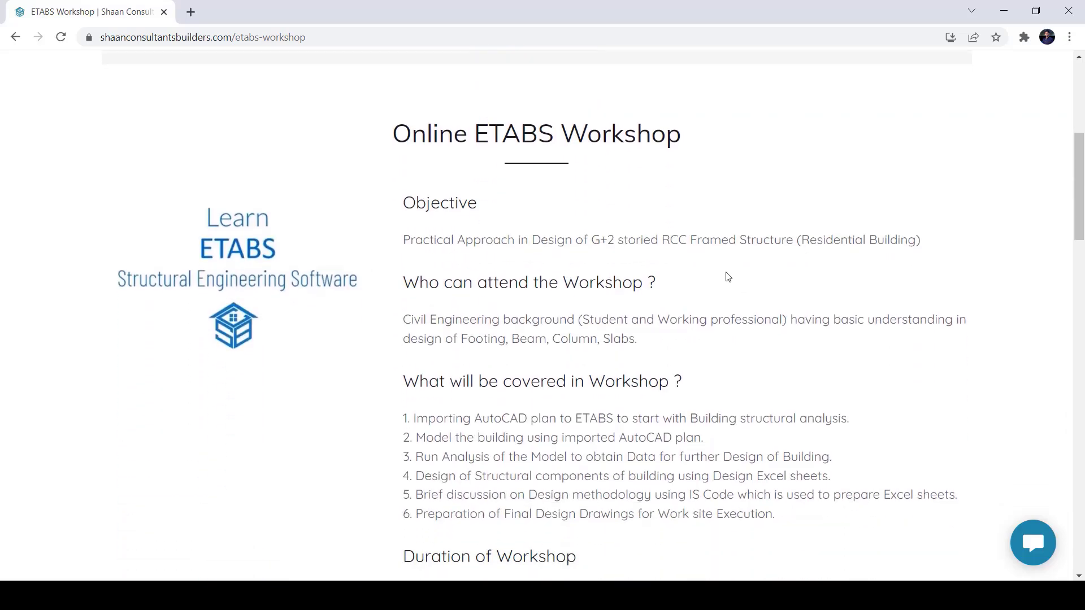